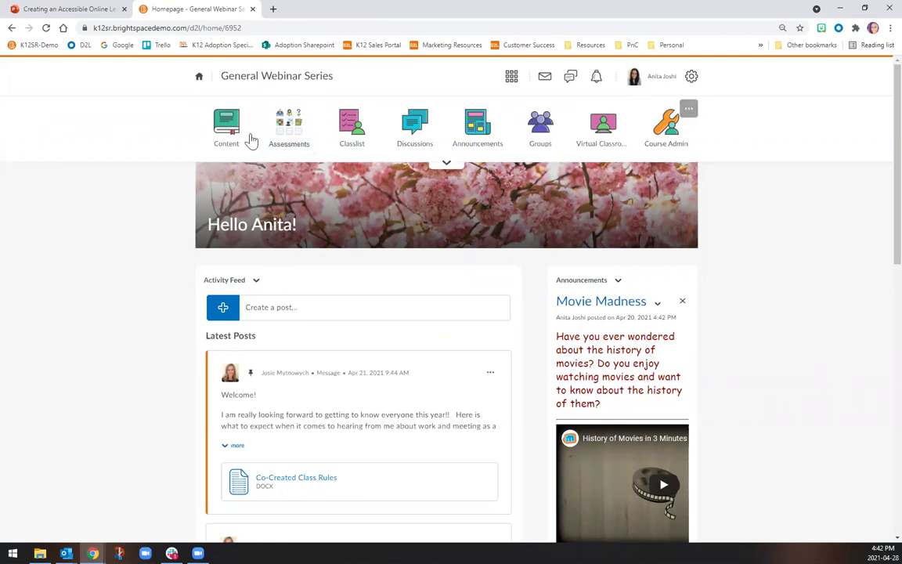
# In the course's assignments, copy Final Essay Assignment-University and rename the copy Final Essay Assignment-College
pyautogui.click(307, 141)
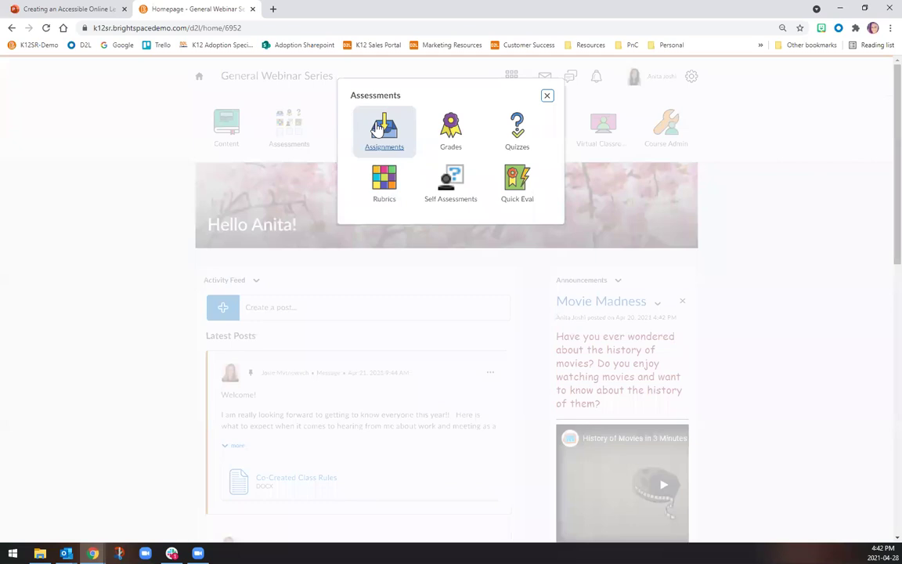
pyautogui.click(389, 145)
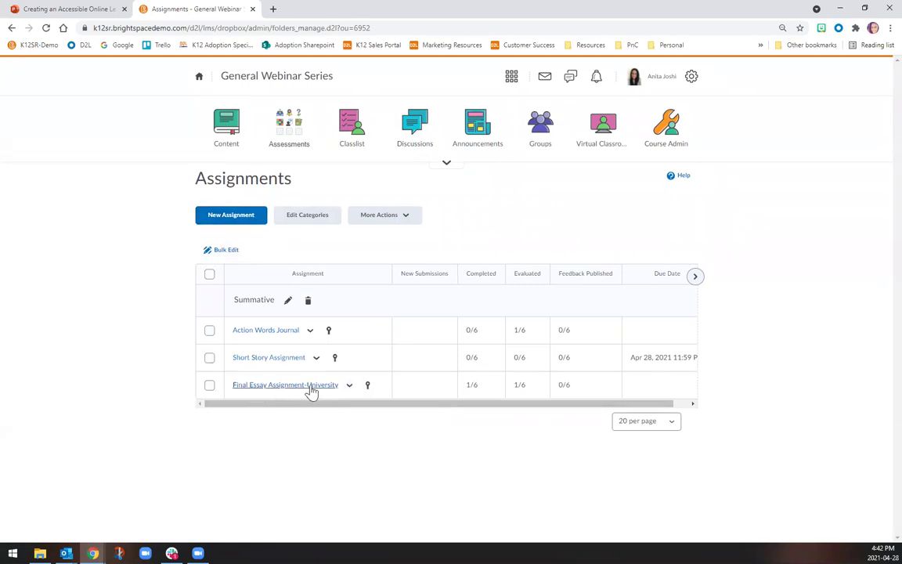
pyautogui.click(349, 385)
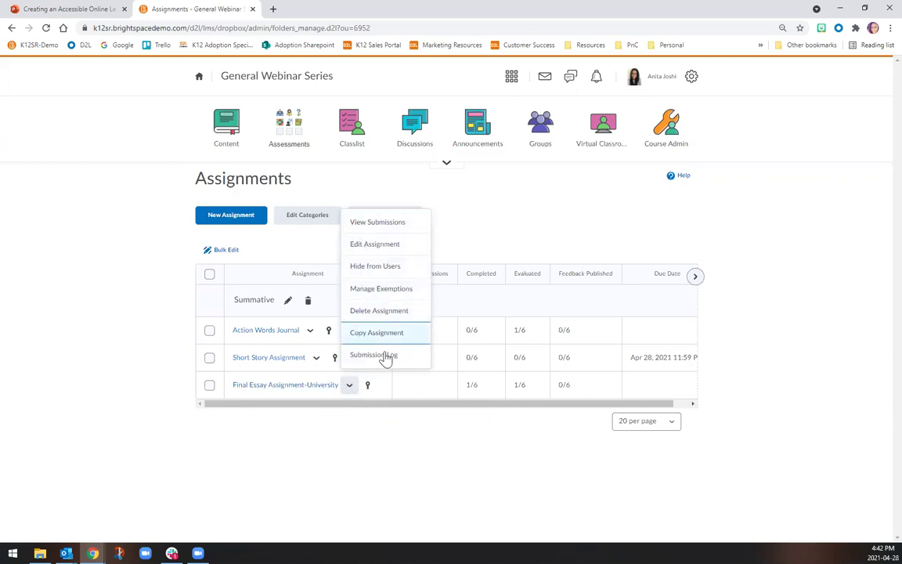
pyautogui.click(364, 334)
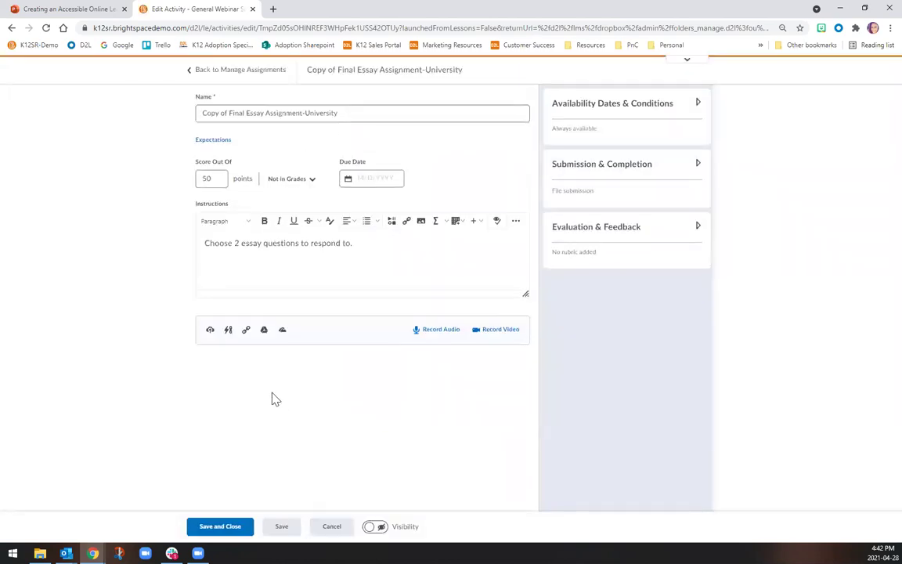
pyautogui.moveTo(230, 112); pyautogui.dragTo(182, 112)
pyautogui.press('BackSpace')
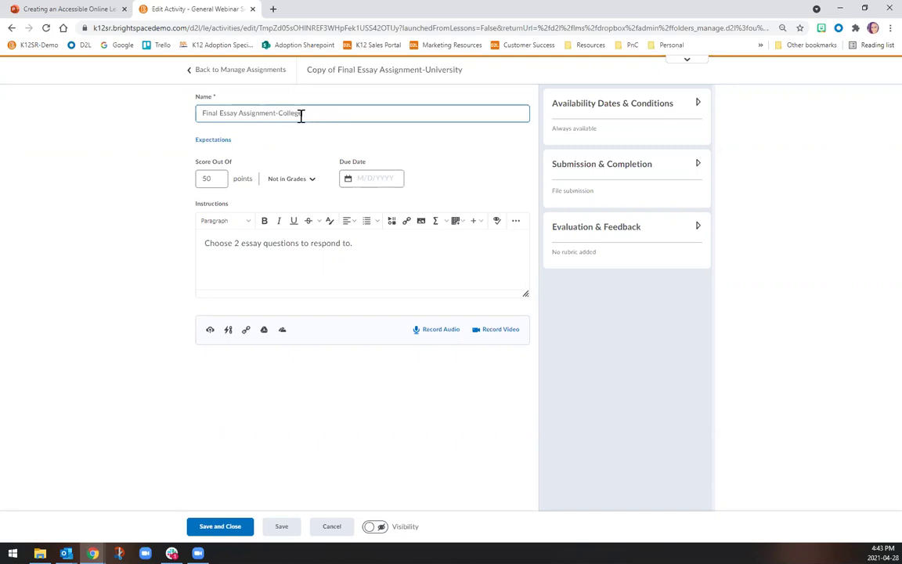
# Change the copied assignment's instructions to "Choose 1 essay question to respond to."
pyautogui.doubleClick(236, 244)
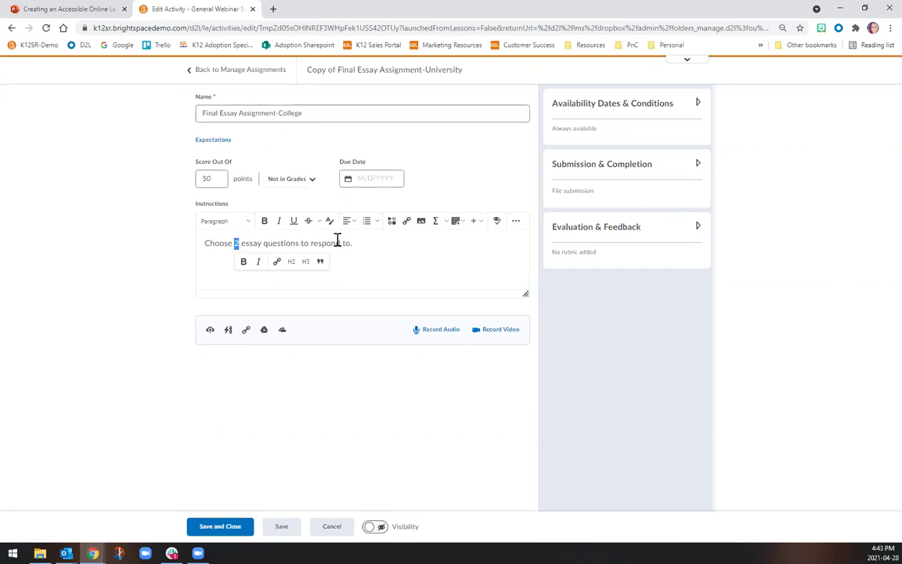
pyautogui.write('1')
pyautogui.click(298, 246)
pyautogui.press('BackSpace')
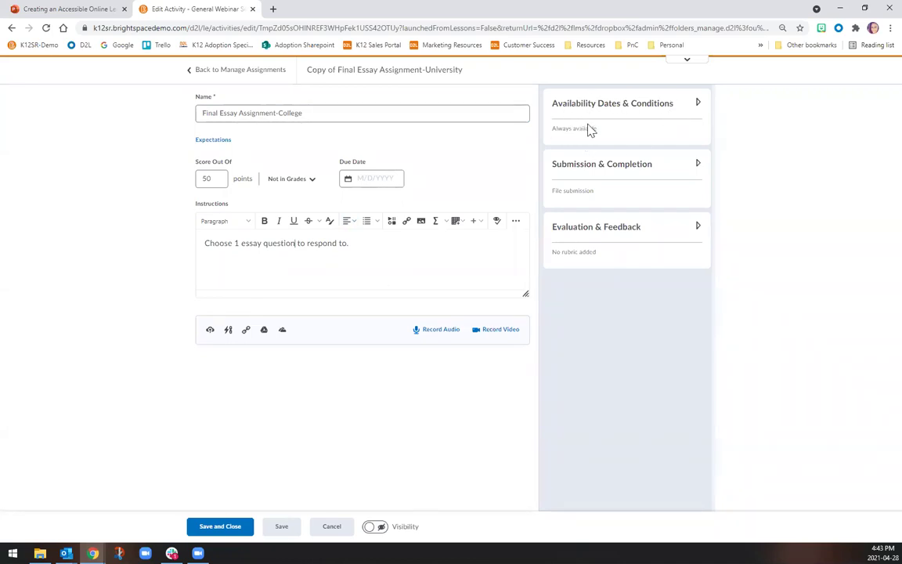
# Use special access to let only the first three listed students see Final Essay Assignment-College, and save the assignment
pyautogui.click(699, 111)
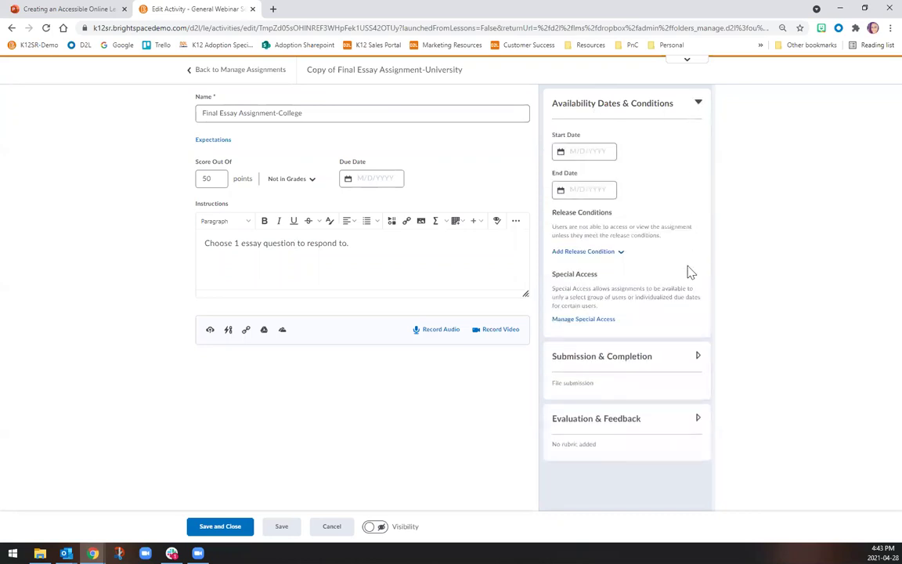
pyautogui.click(588, 319)
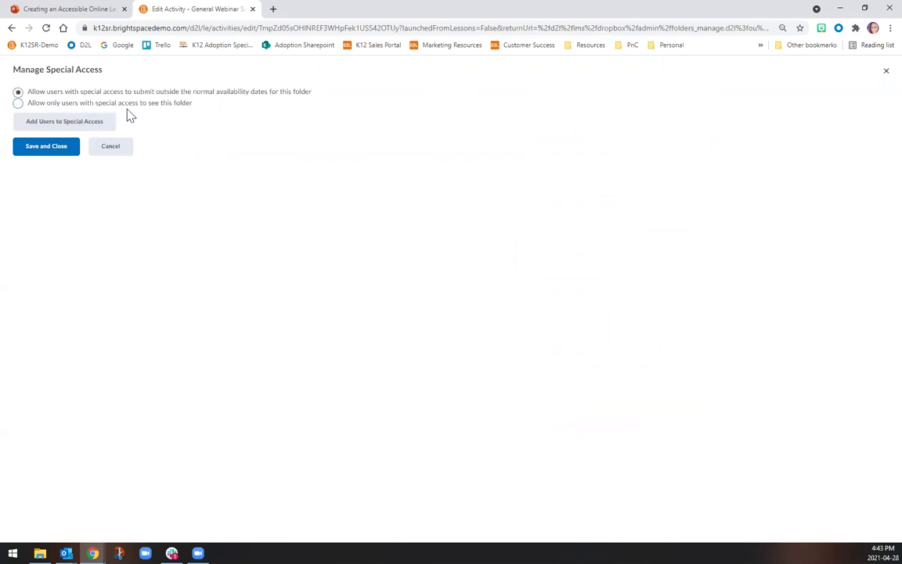
pyautogui.click(18, 103)
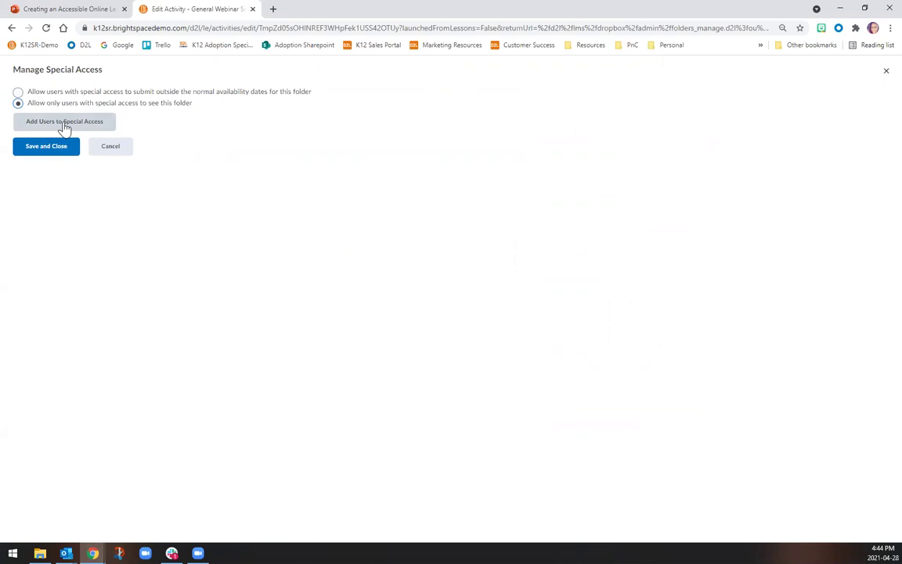
pyautogui.click(65, 124)
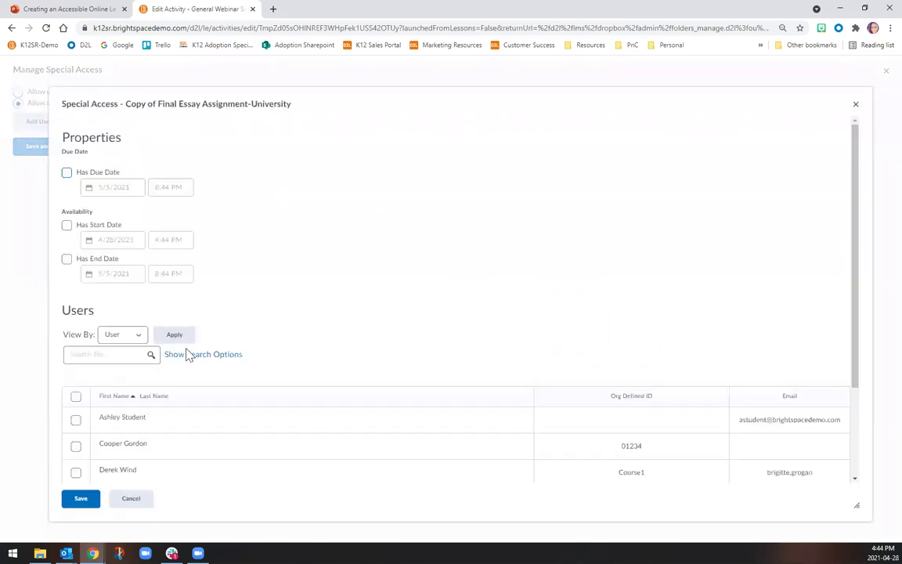
pyautogui.scroll(-2, 188, 354)
pyautogui.click(76, 298)
pyautogui.click(76, 325)
pyautogui.click(76, 352)
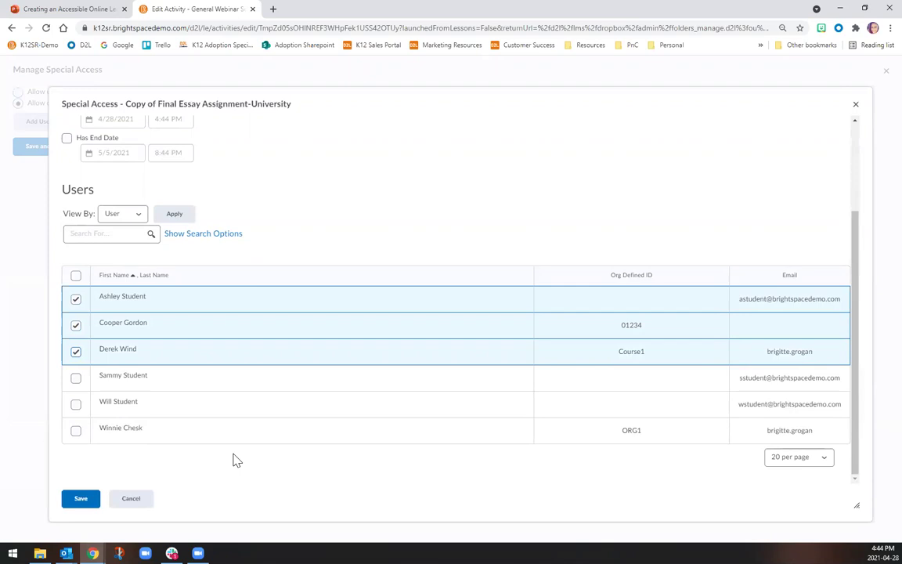
pyautogui.click(81, 499)
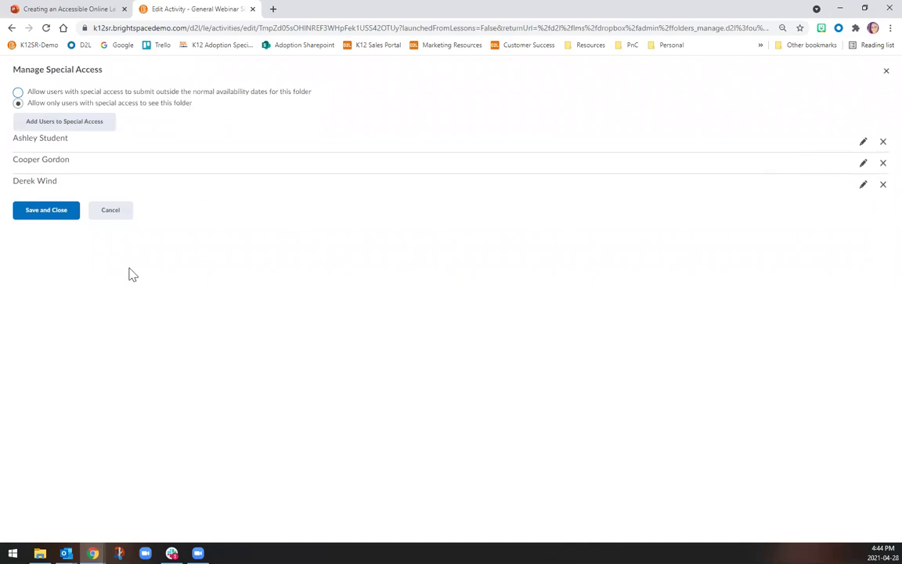
pyautogui.click(56, 213)
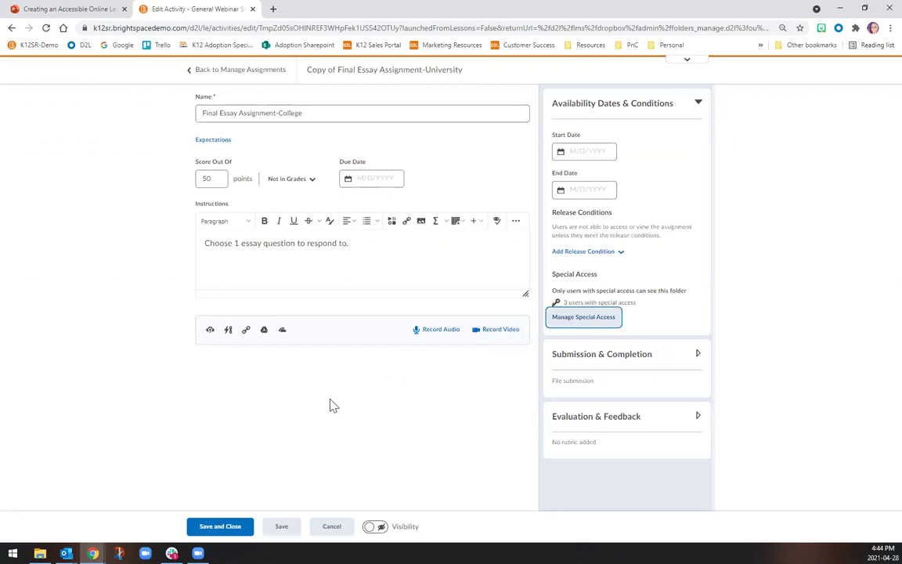
pyautogui.click(222, 528)
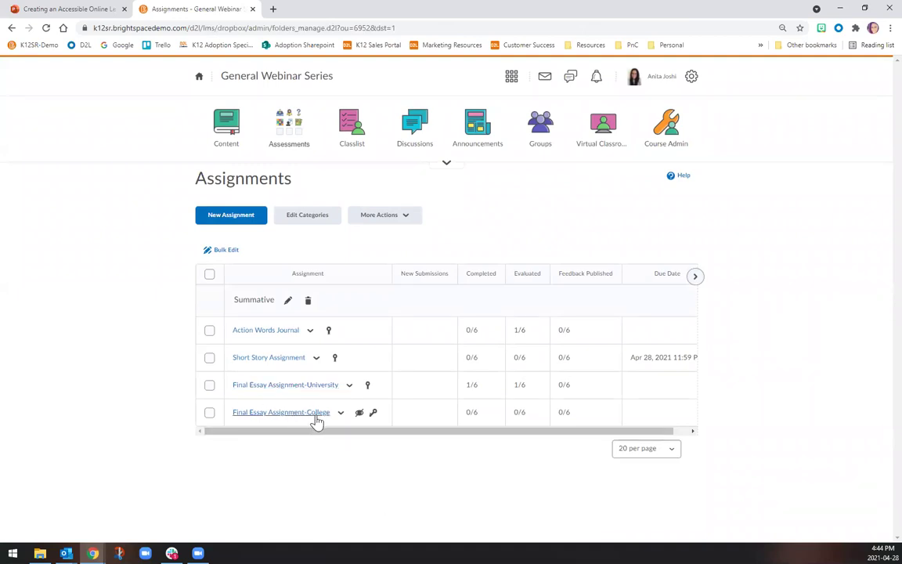
# Edit Final Essay Assignment-University so that only the last three listed students can see it through special access, and save it
pyautogui.click(349, 391)
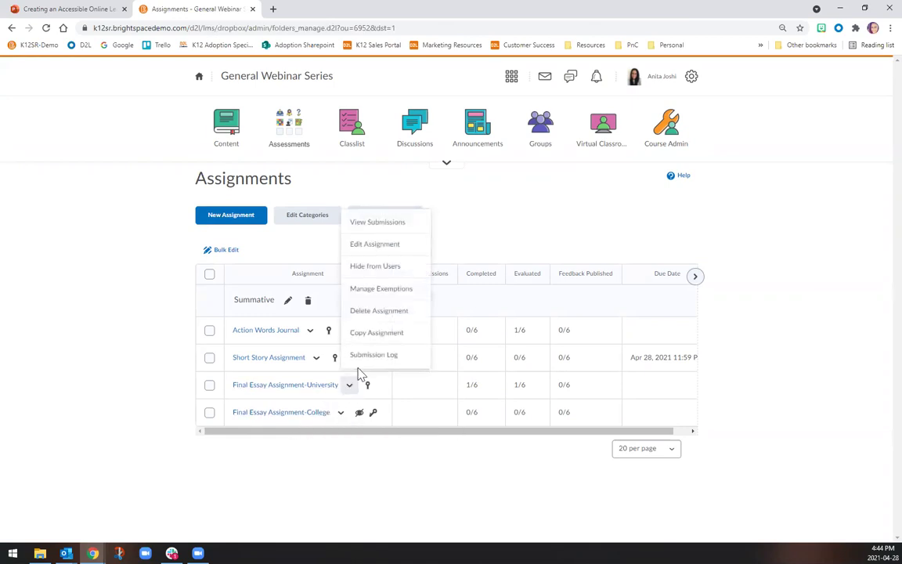
pyautogui.click(382, 246)
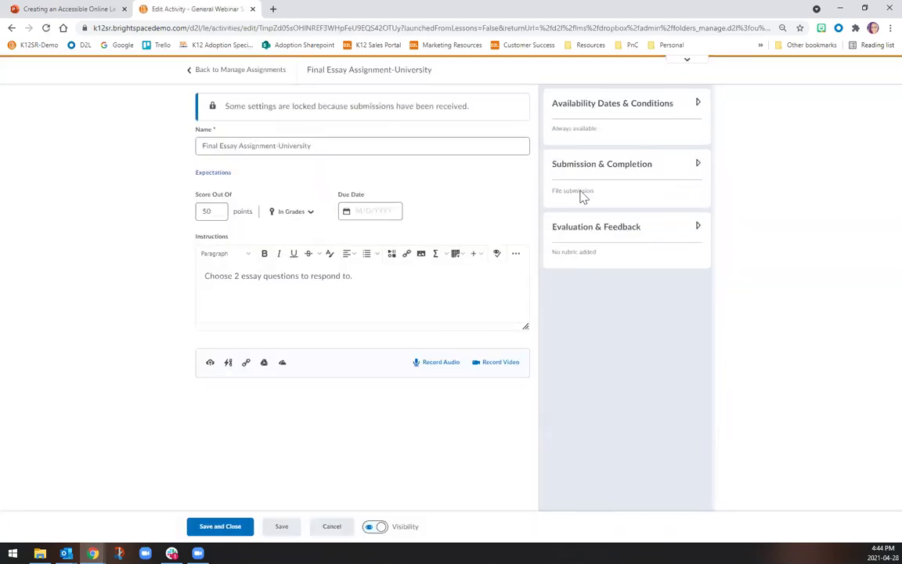
pyautogui.click(584, 105)
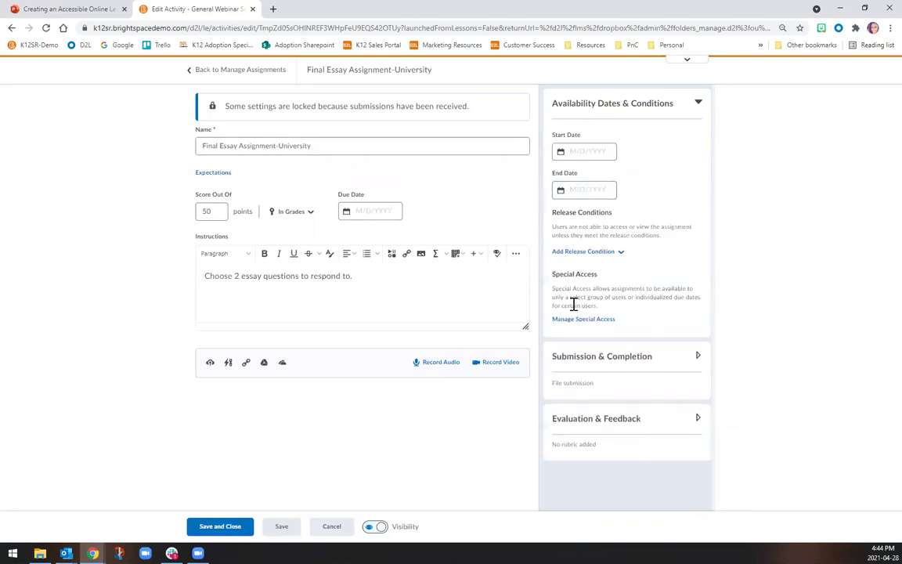
pyautogui.click(573, 320)
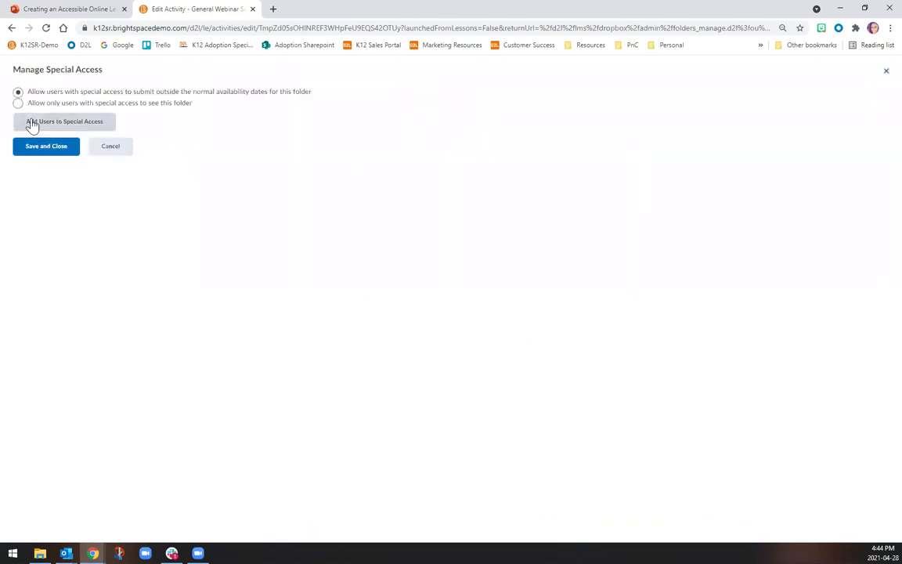
pyautogui.click(72, 126)
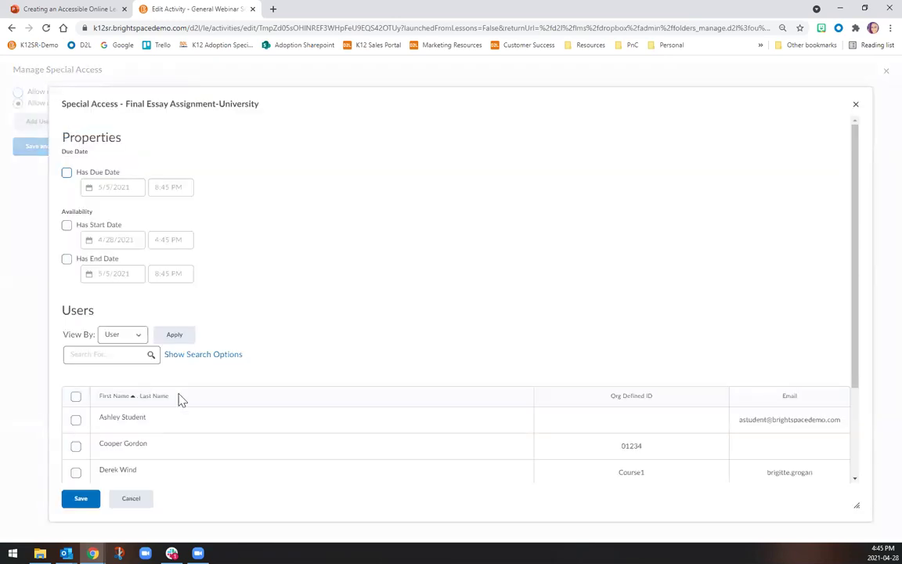
pyautogui.scroll(-3, 166, 398)
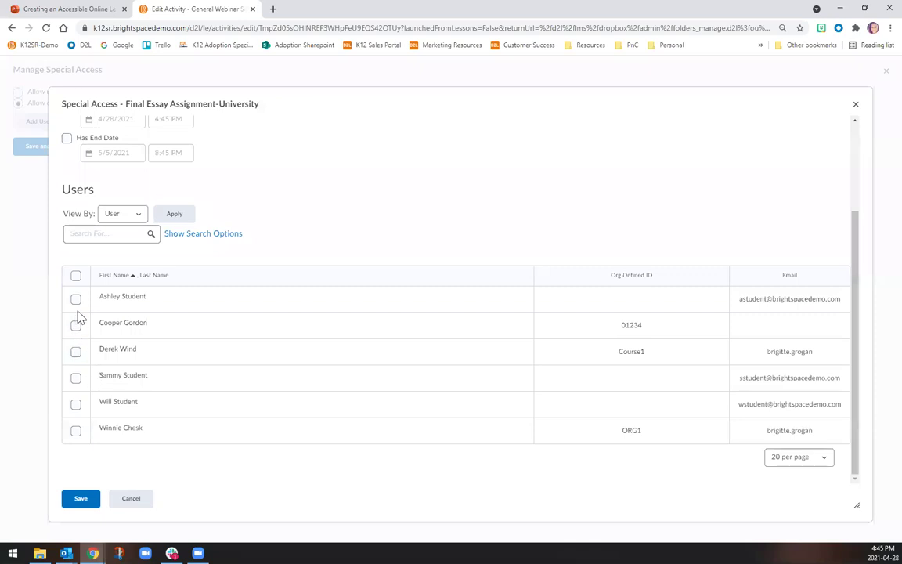
pyautogui.click(76, 380)
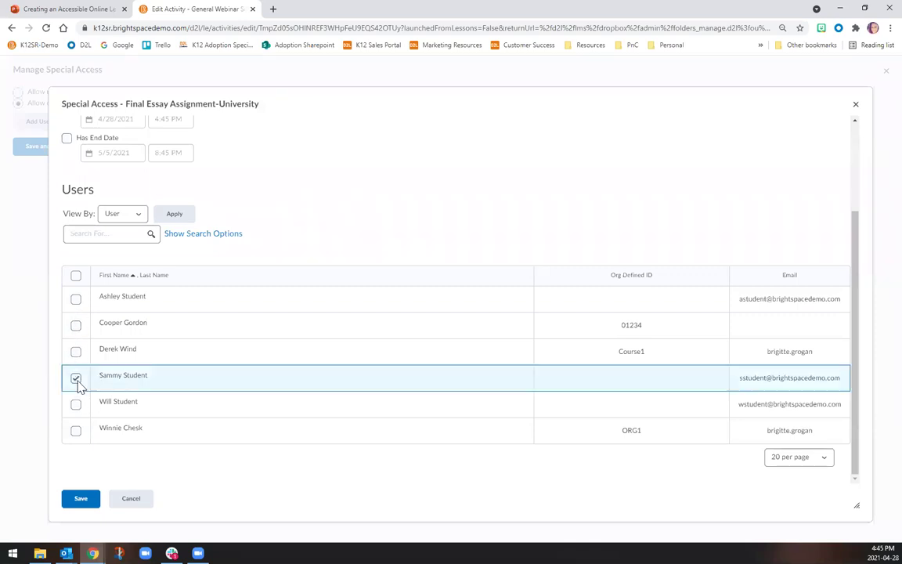
pyautogui.click(76, 406)
pyautogui.click(75, 431)
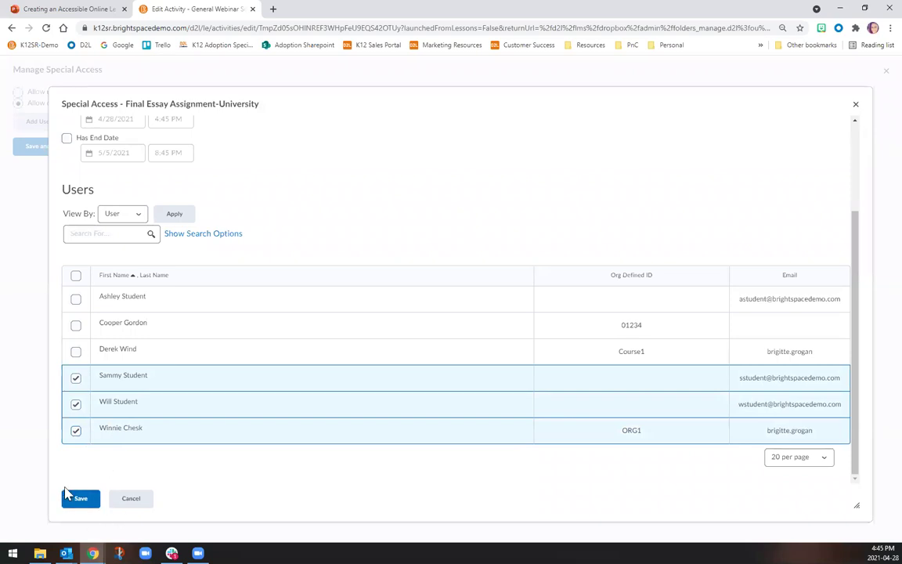
pyautogui.click(81, 499)
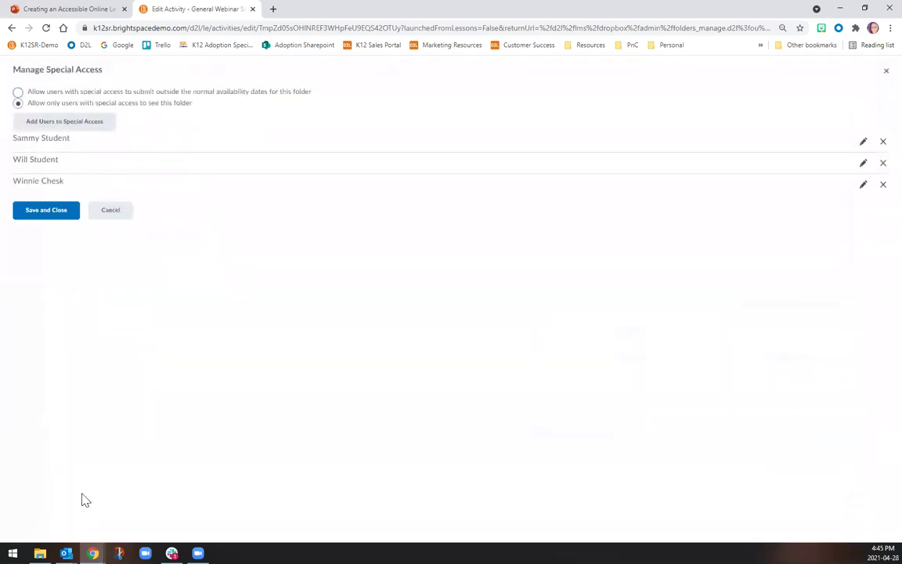
pyautogui.click(45, 210)
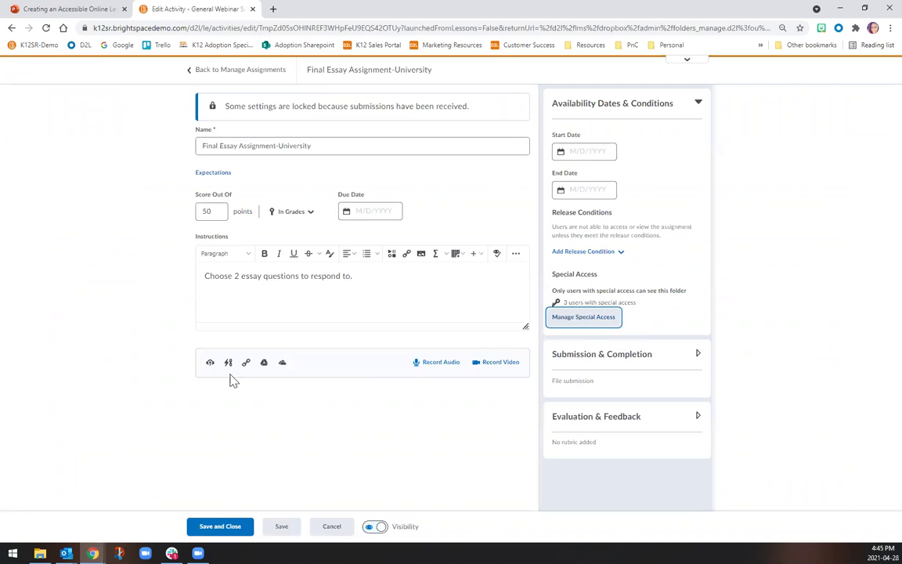
pyautogui.click(224, 529)
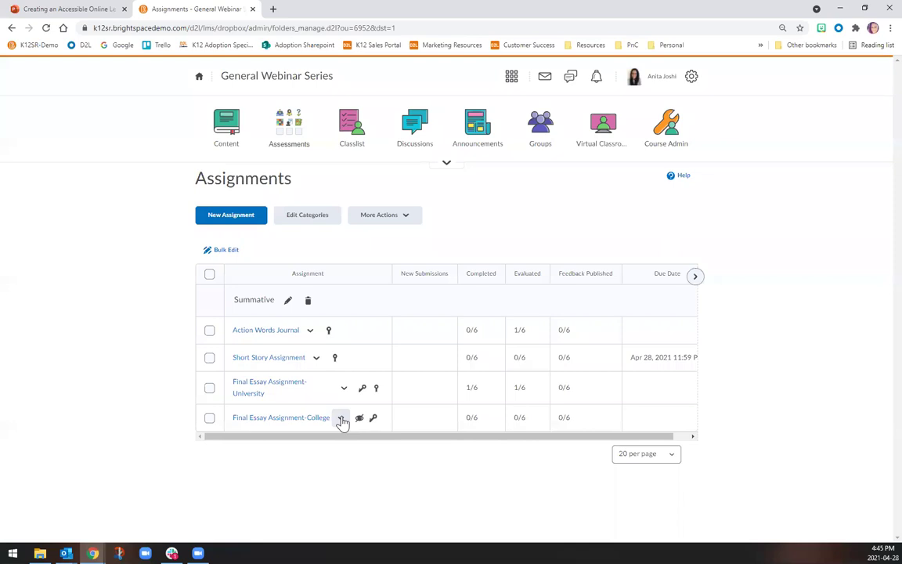
# Make Final Essay Assignment-College visible to users
pyautogui.click(342, 419)
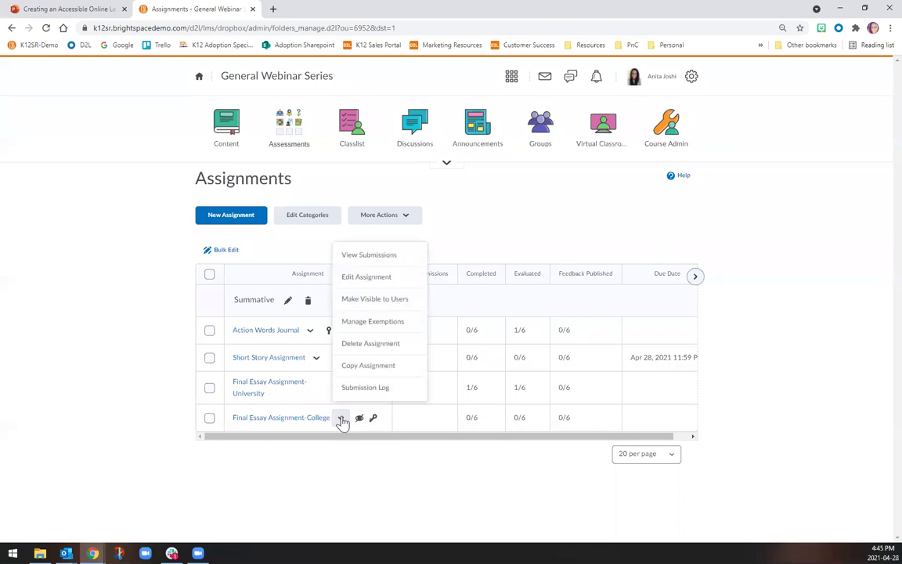
pyautogui.click(362, 302)
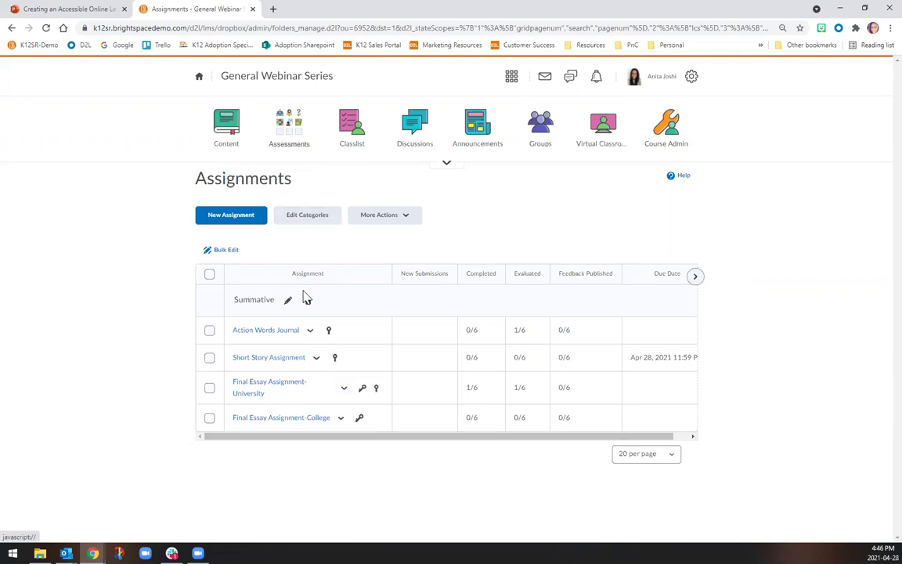
# Open the quiz accommodations of the first student listed in the Classlist
pyautogui.click(356, 147)
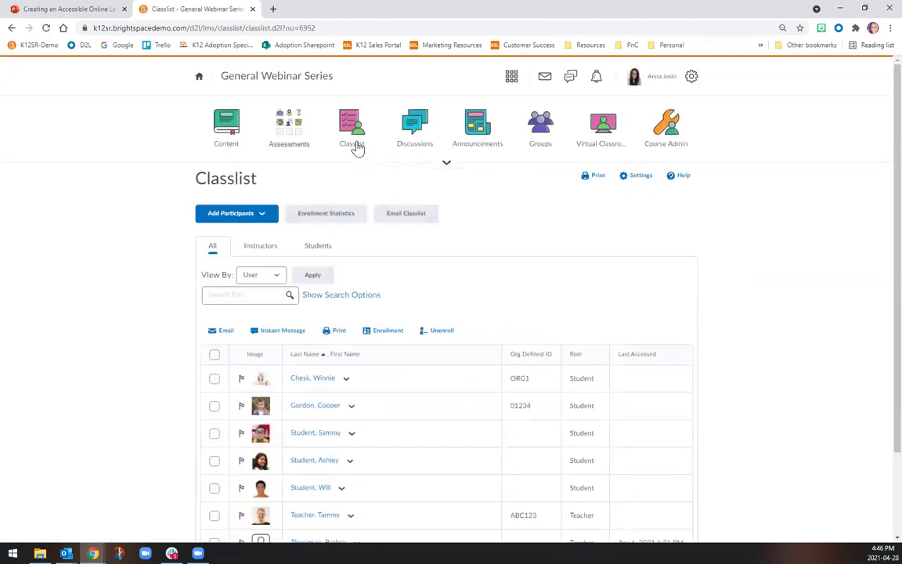
pyautogui.scroll(-2, 239, 377)
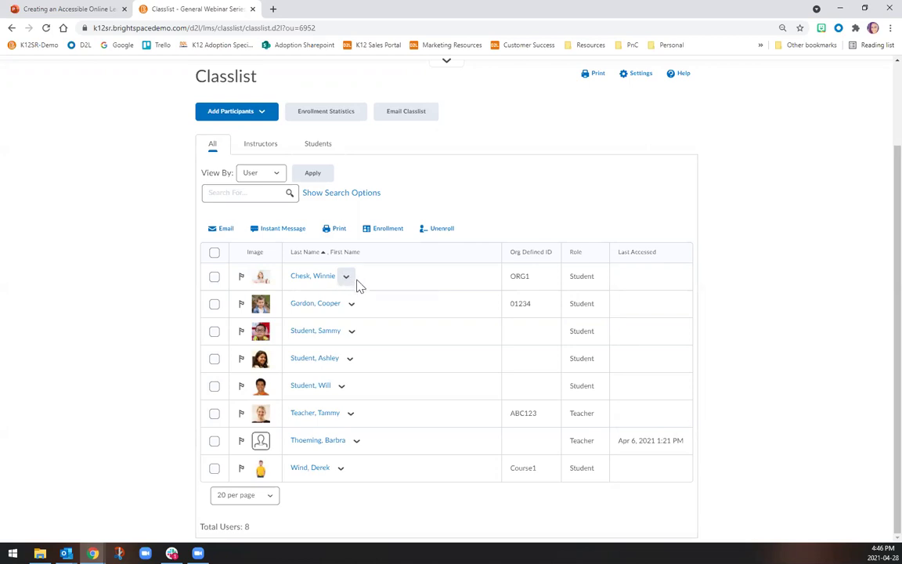
pyautogui.click(346, 280)
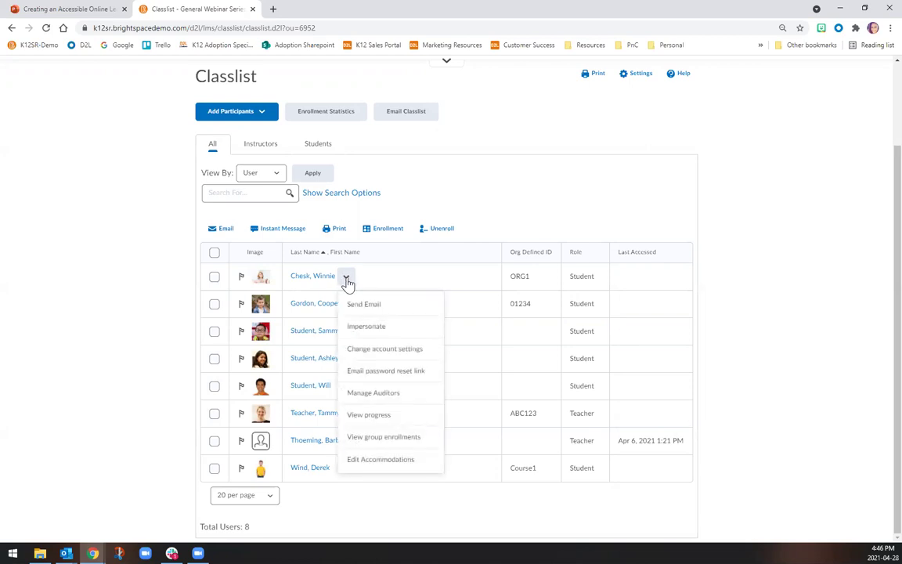
pyautogui.click(386, 463)
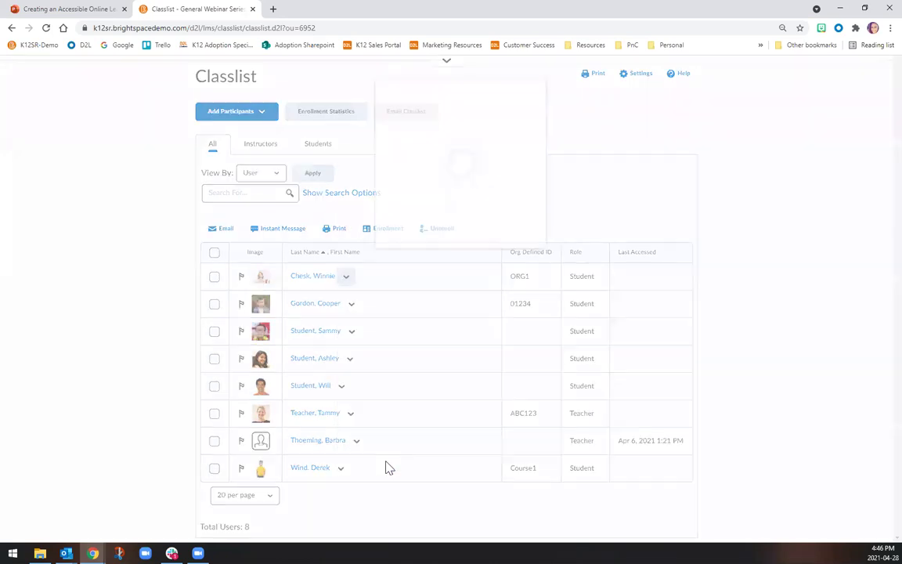
pyautogui.click(427, 152)
pyautogui.click(427, 153)
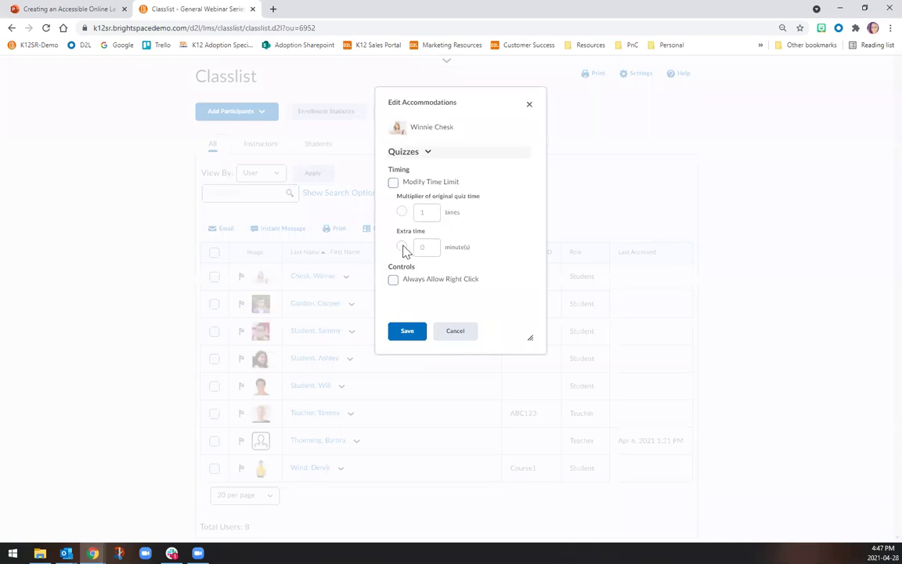
# Modify the student's quiz time limit to give 30 minutes of extra time, and save the accommodation
pyautogui.click(393, 183)
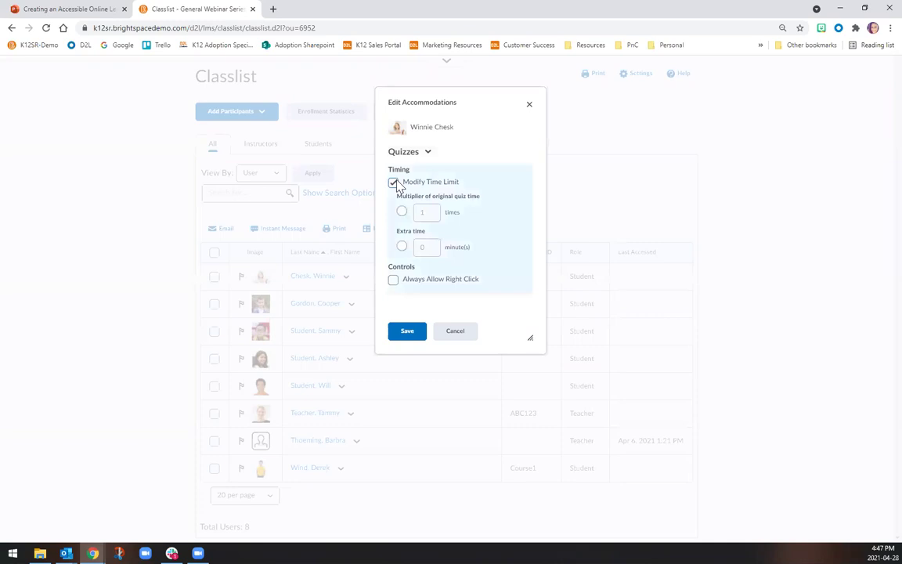
pyautogui.click(402, 248)
pyautogui.click(431, 248)
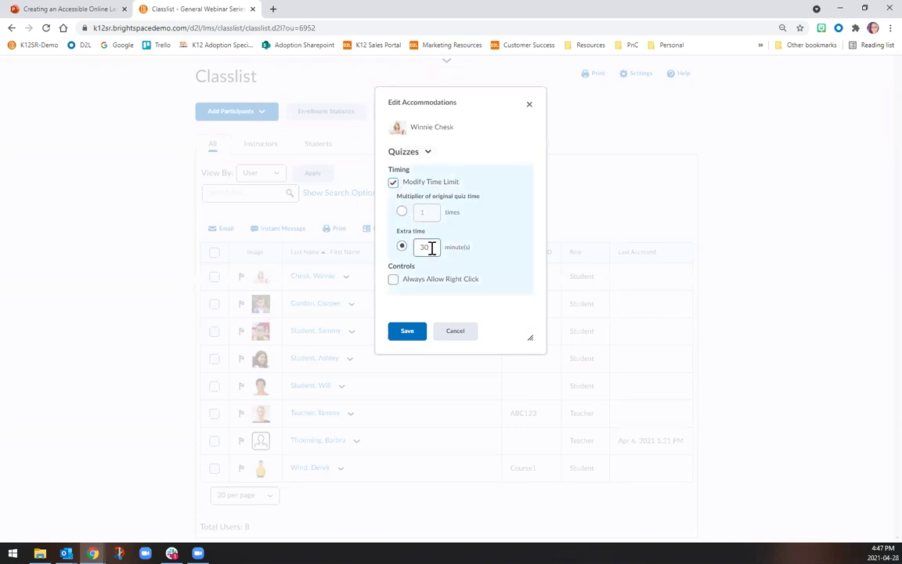
pyautogui.click(404, 334)
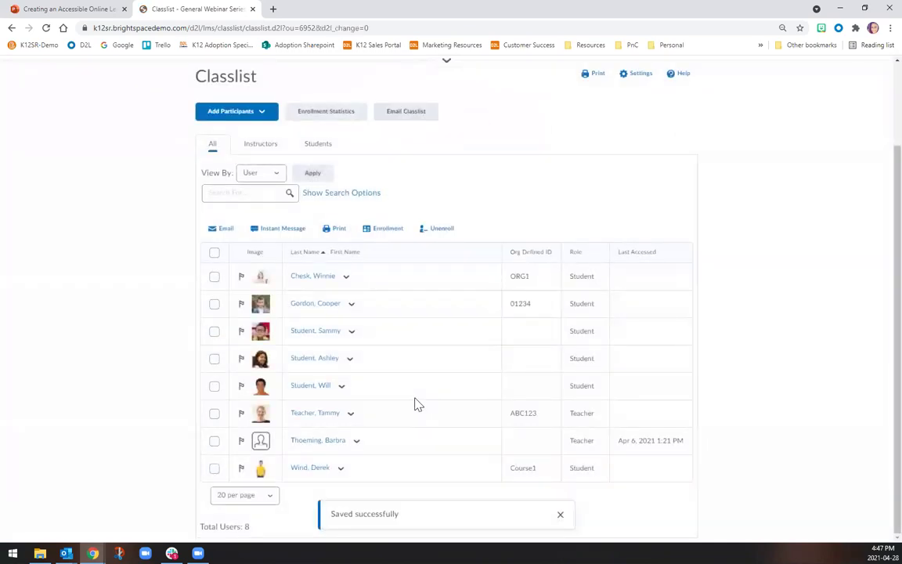
pyautogui.scroll(2, 415, 401)
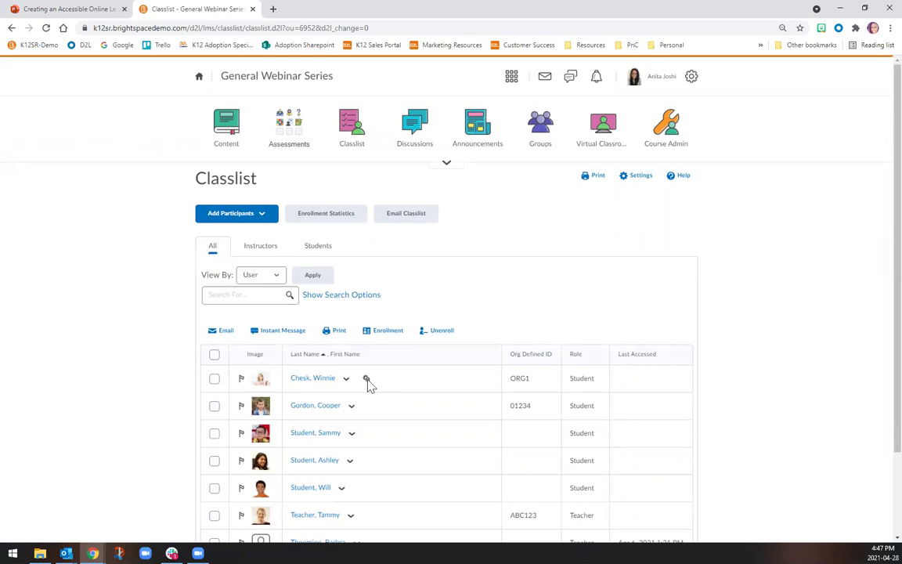
pyautogui.moveTo(369, 383)
# Open the release conditions of the Spoken Word Poetry document, the second topic in the English unit of the course content
pyautogui.click(244, 80)
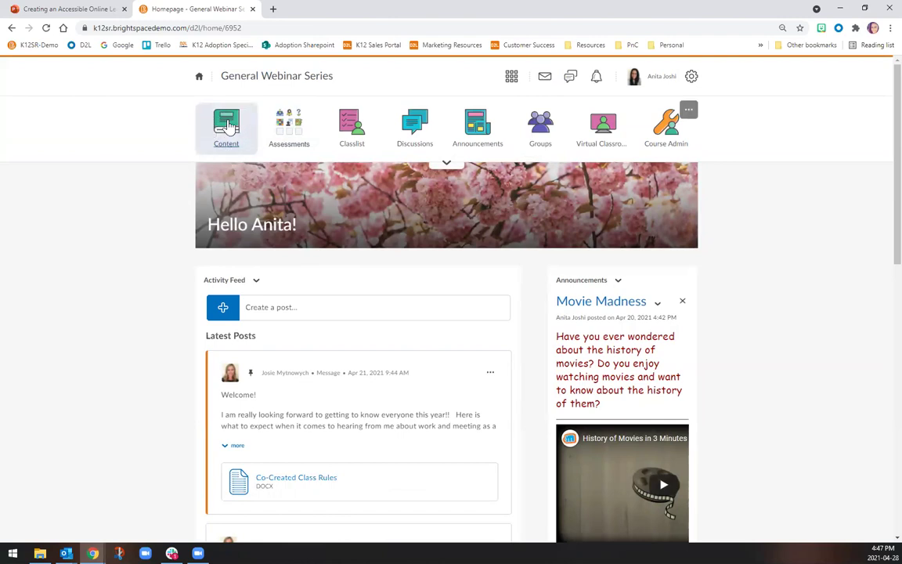
pyautogui.click(227, 124)
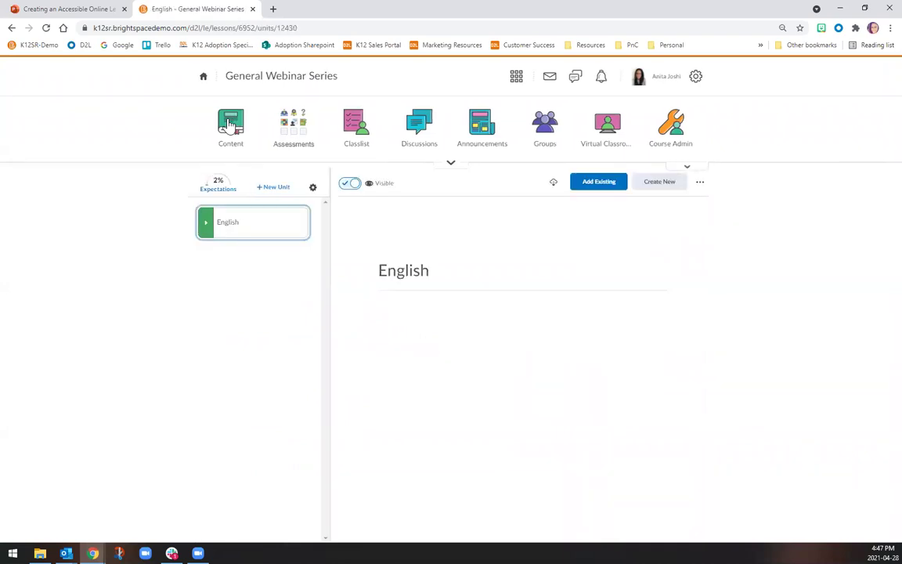
pyautogui.click(206, 225)
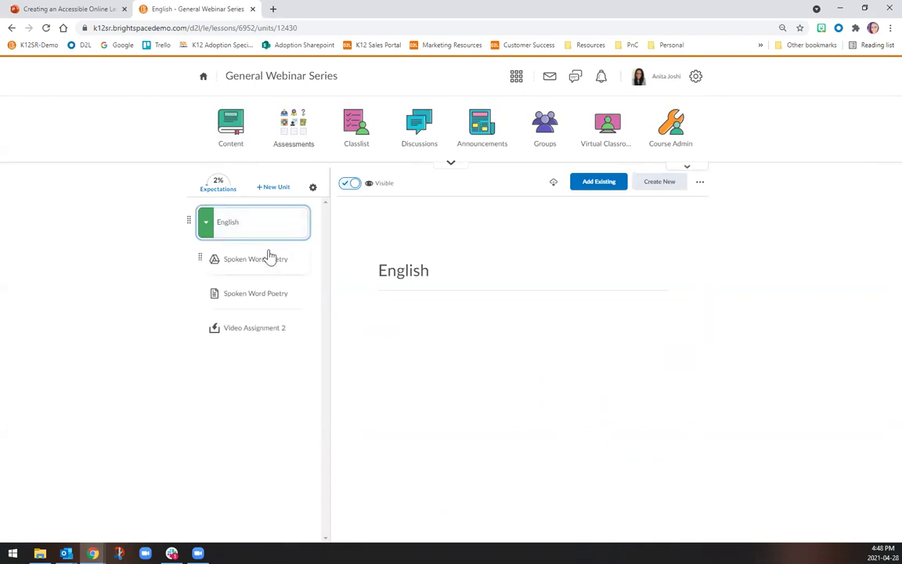
pyautogui.click(281, 298)
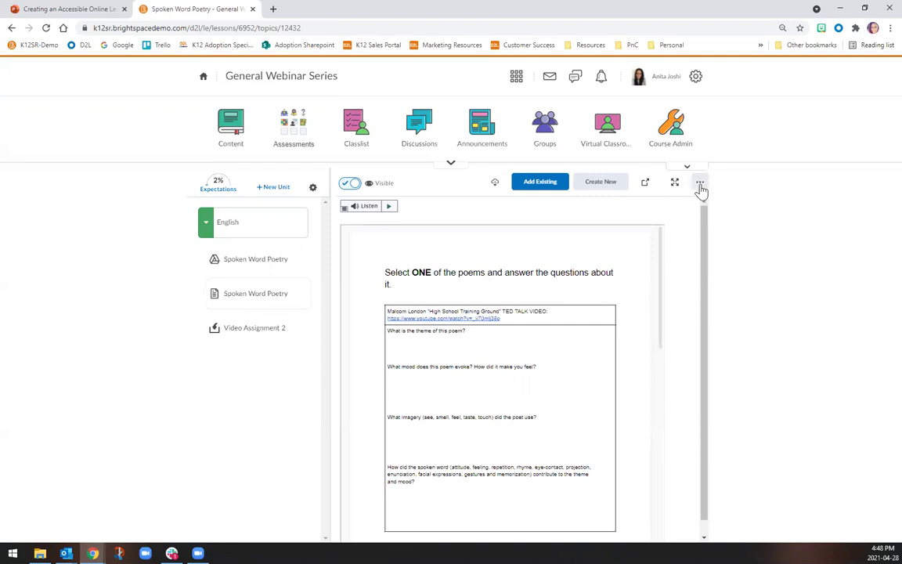
pyautogui.click(700, 184)
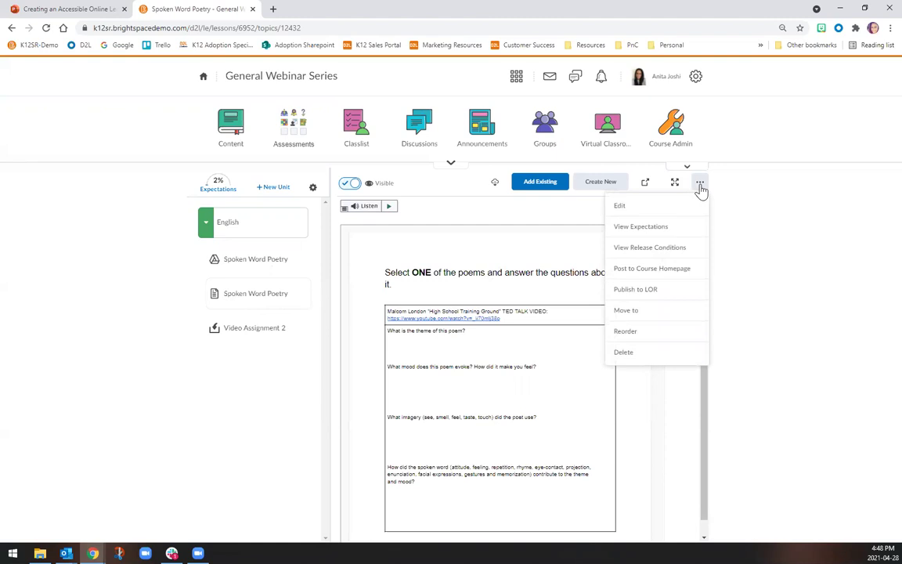
pyautogui.click(639, 250)
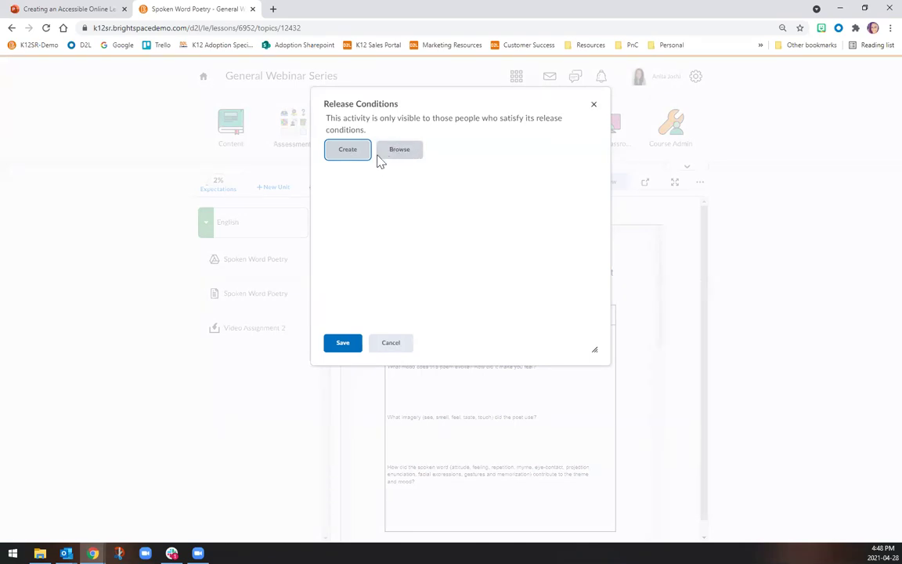
# Create a "Visited content topic" release condition that requires visiting the first Spoken Word Poetry topic
pyautogui.click(347, 153)
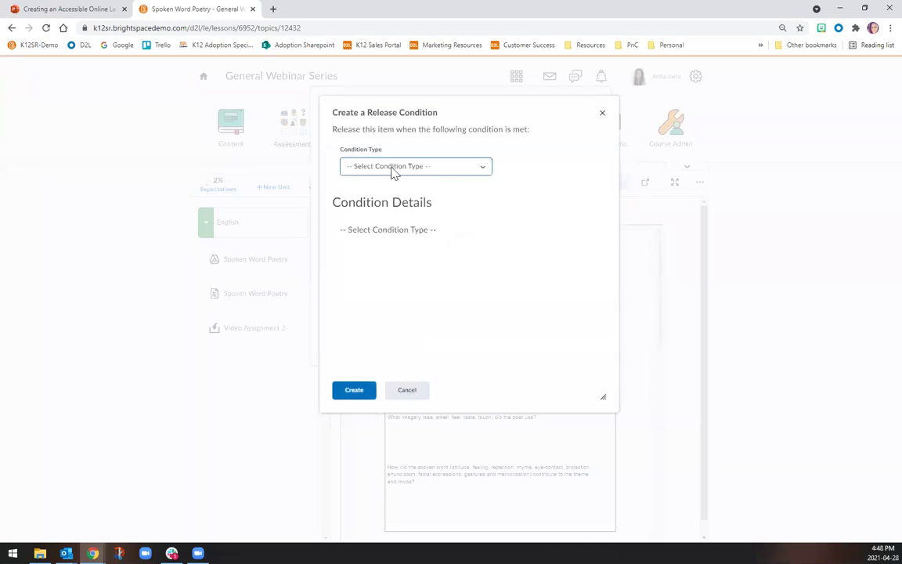
pyautogui.click(392, 172)
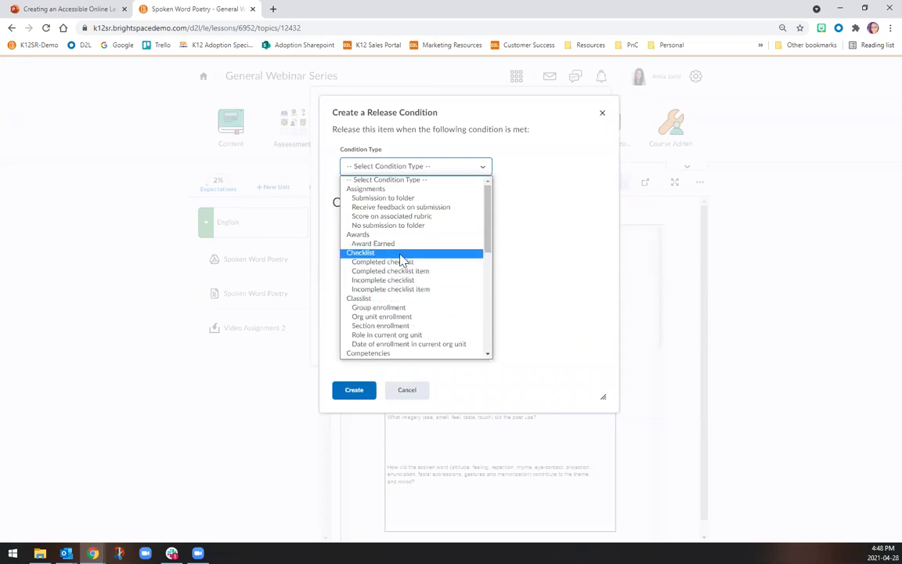
pyautogui.scroll(-4, 407, 260)
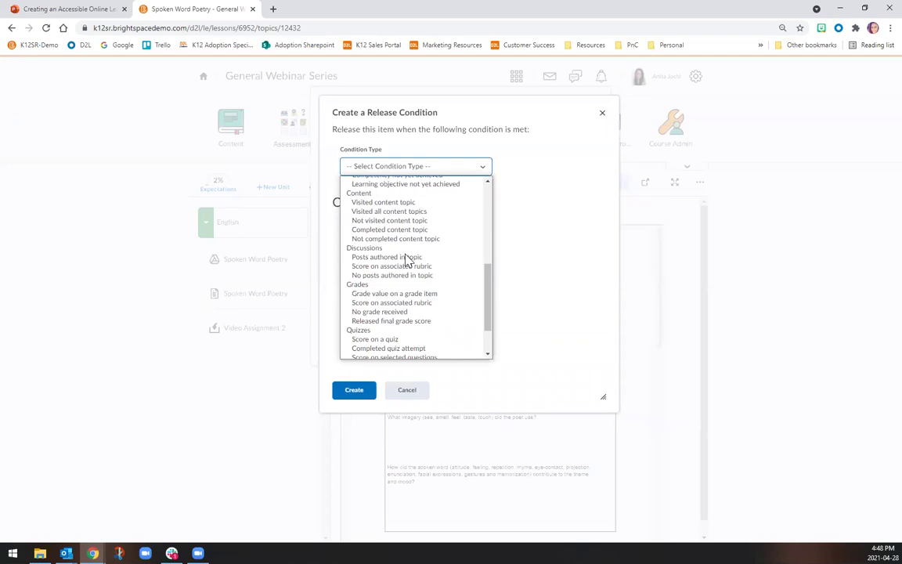
pyautogui.click(380, 206)
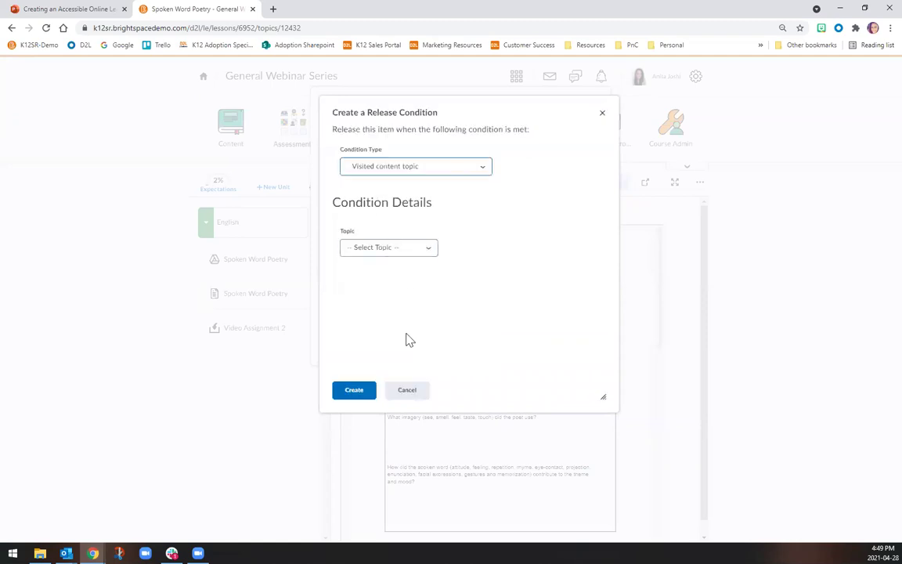
pyautogui.click(404, 249)
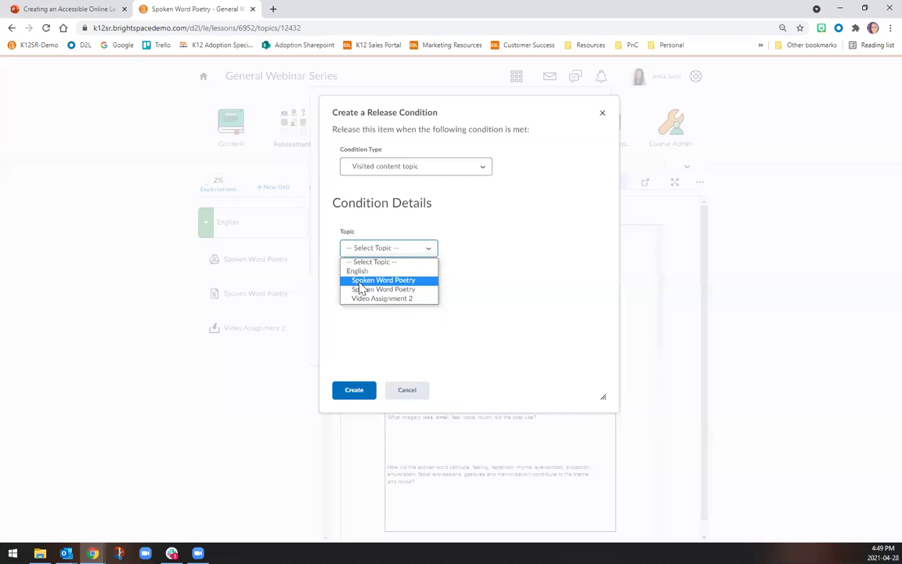
pyautogui.click(383, 281)
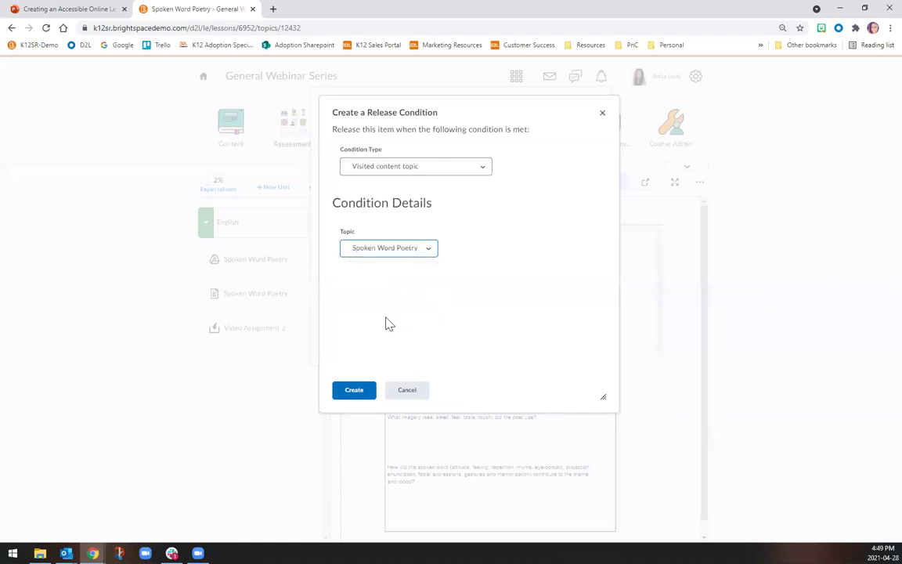
pyautogui.click(355, 391)
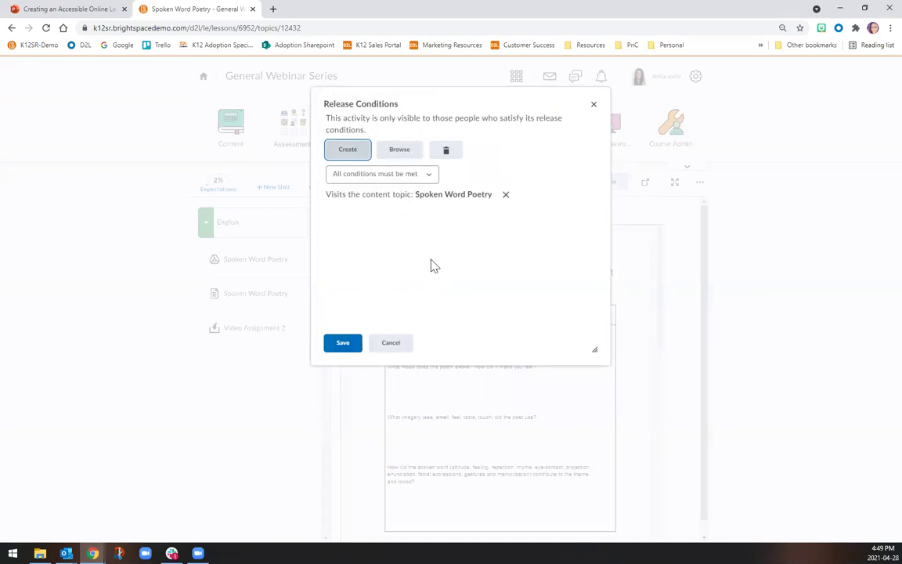
# Set the release conditions to "Any condition must be met" and save them
pyautogui.click(408, 177)
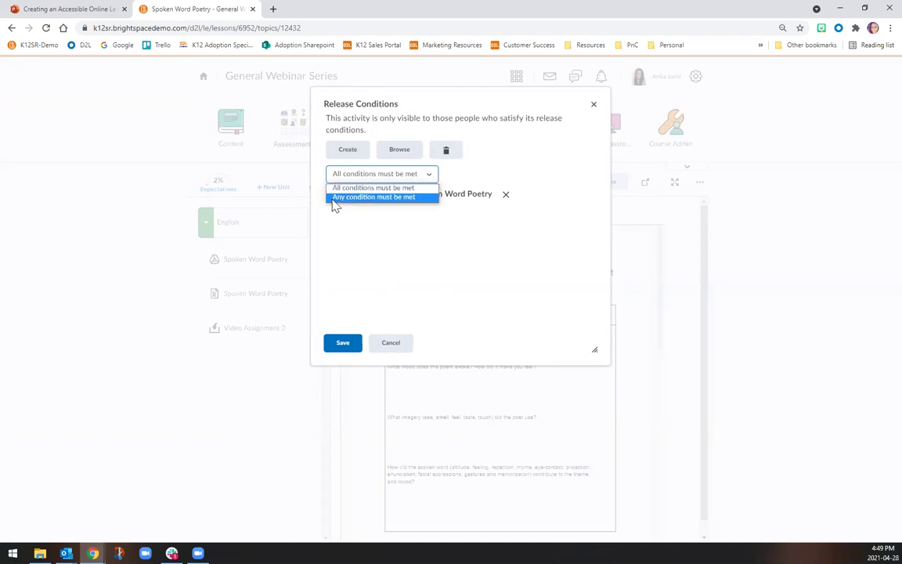
pyautogui.click(373, 197)
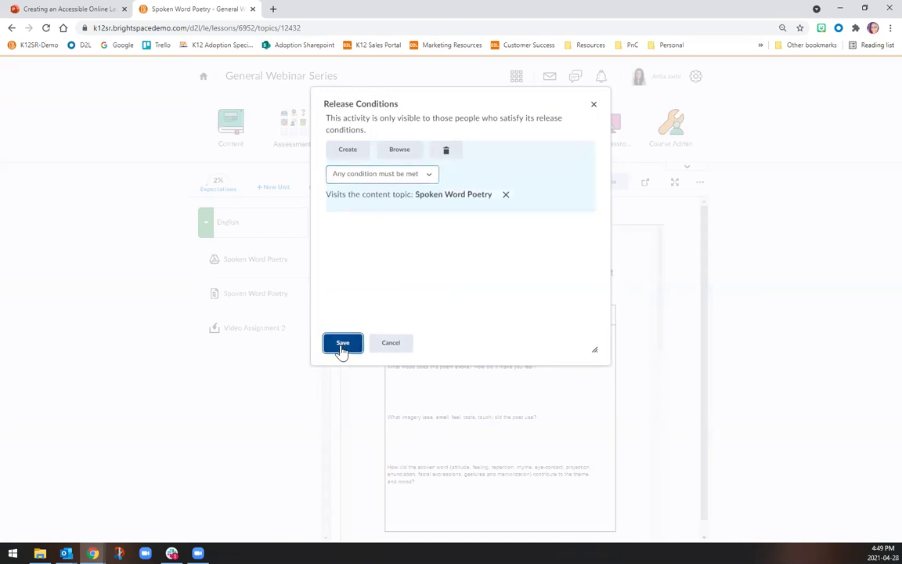
pyautogui.click(344, 348)
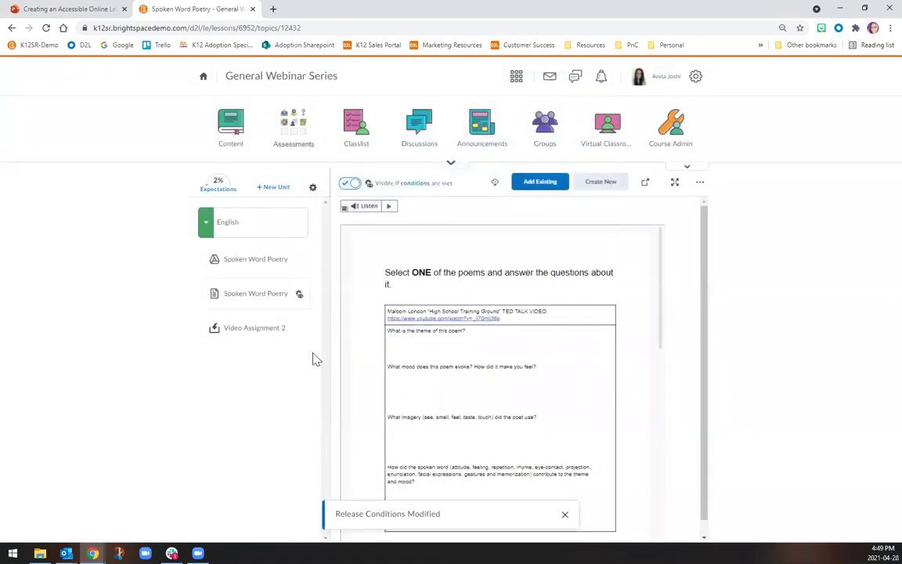
# Hide the Spoken Word Poetry document from students, and turn its visibility back on
pyautogui.moveTo(300, 295)
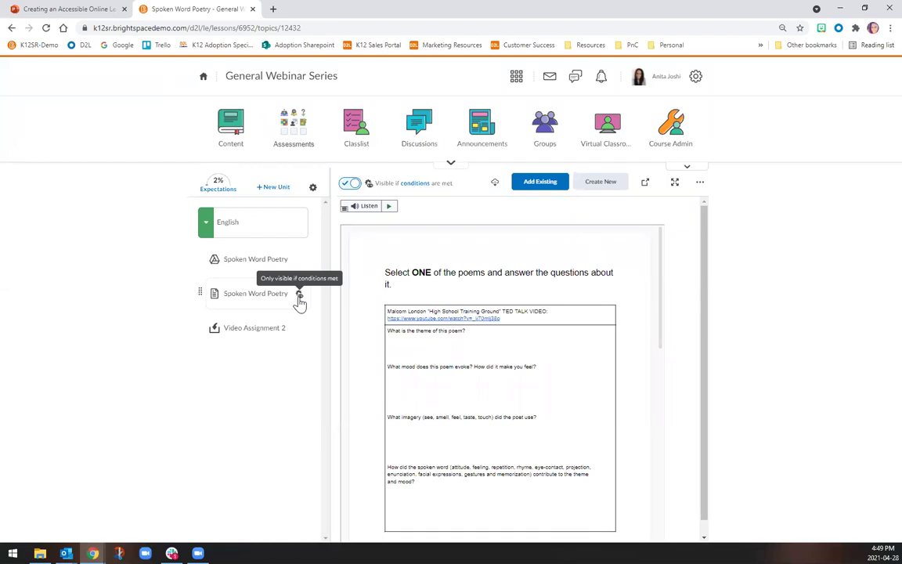
pyautogui.click(347, 185)
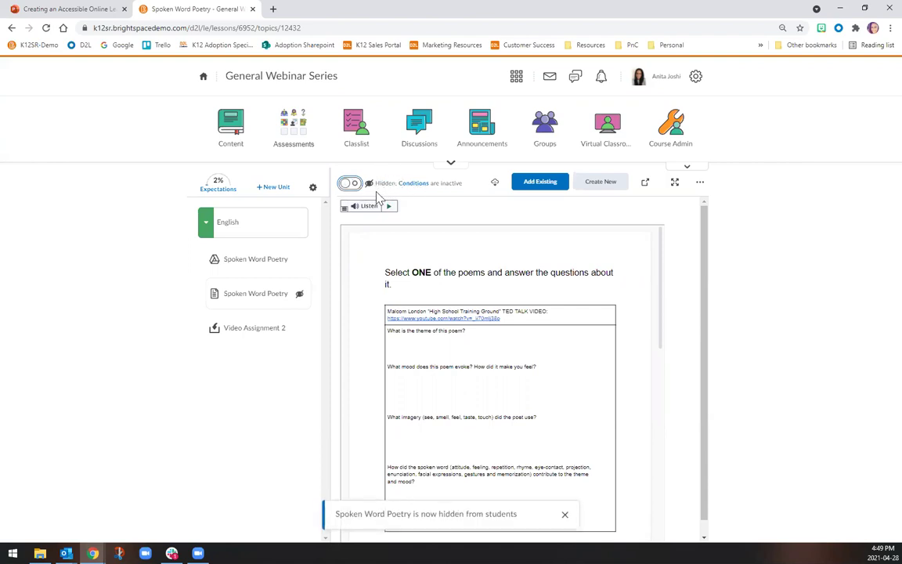
pyautogui.click(352, 187)
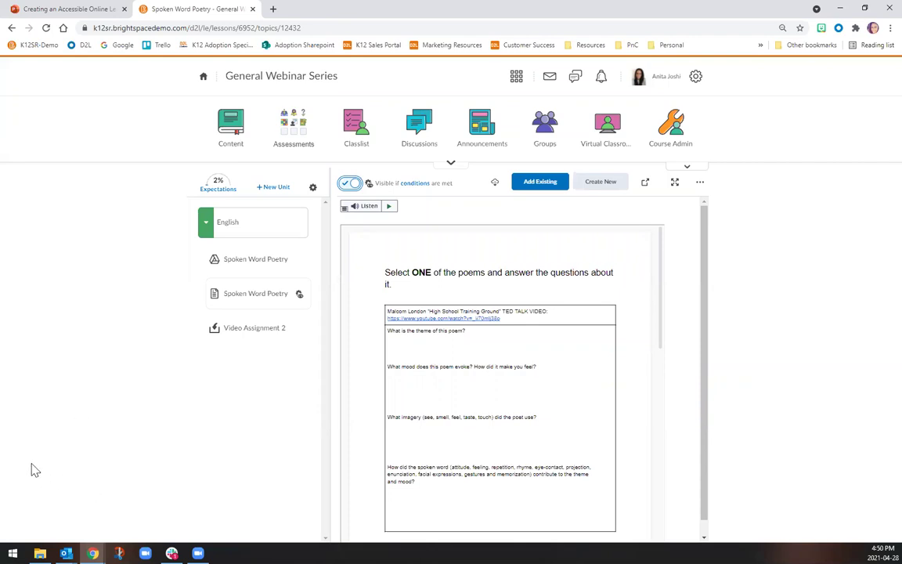
# List the Course Administration tools by name, open Intelligent Agents, and start a new agent
pyautogui.click(675, 145)
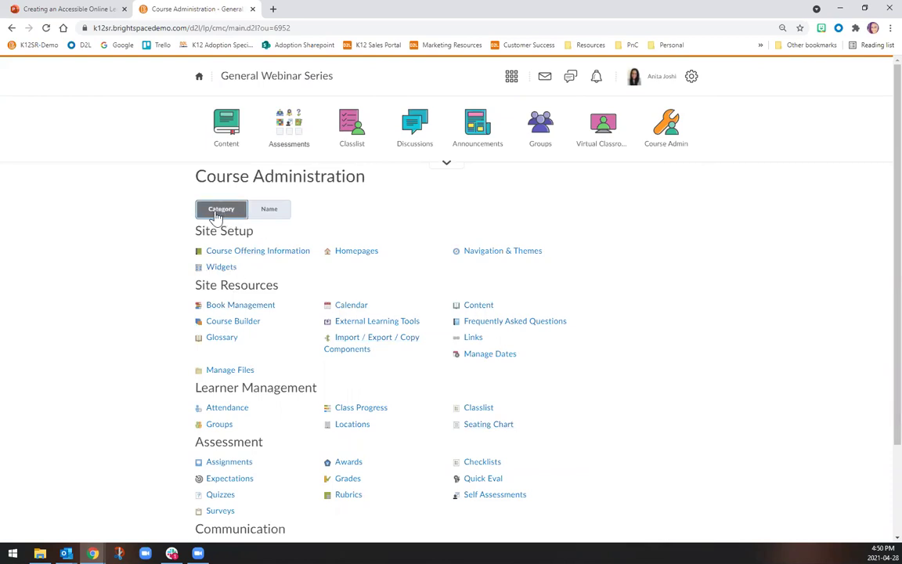
pyautogui.click(272, 211)
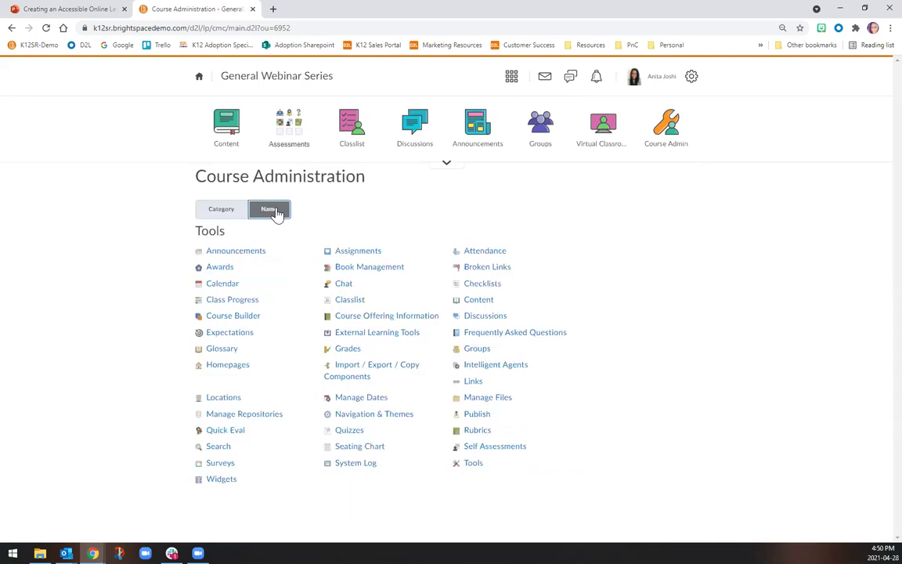
pyautogui.click(230, 213)
pyautogui.scroll(-2, 294, 413)
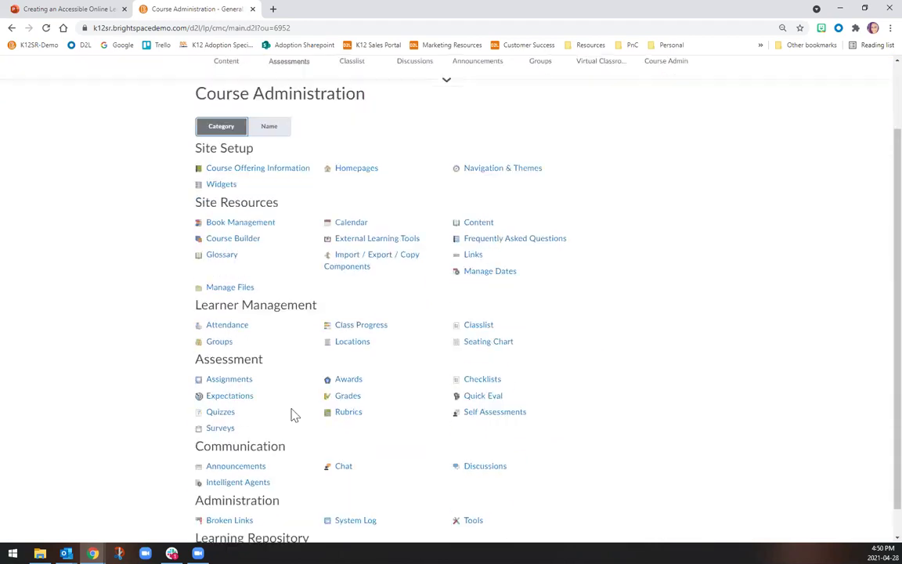
pyautogui.scroll(-1, 294, 416)
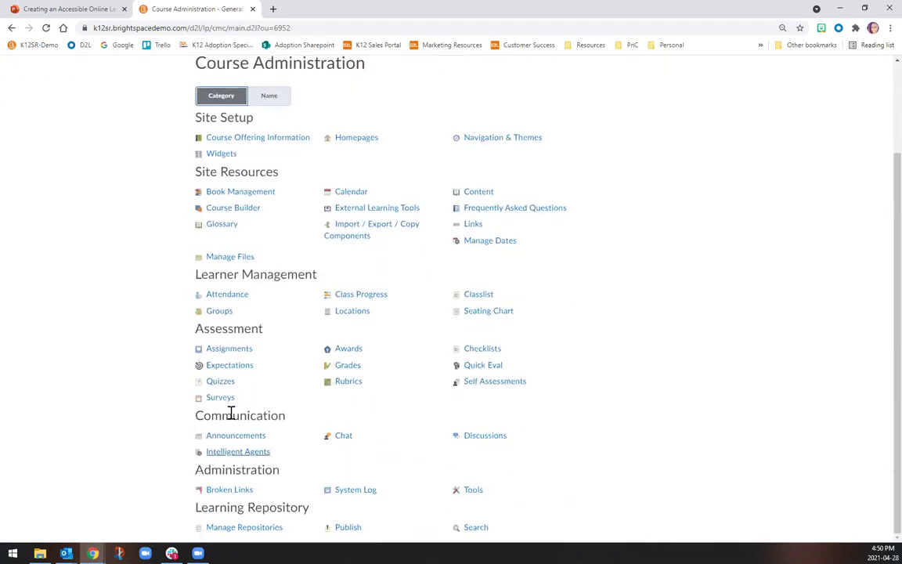
pyautogui.click(268, 98)
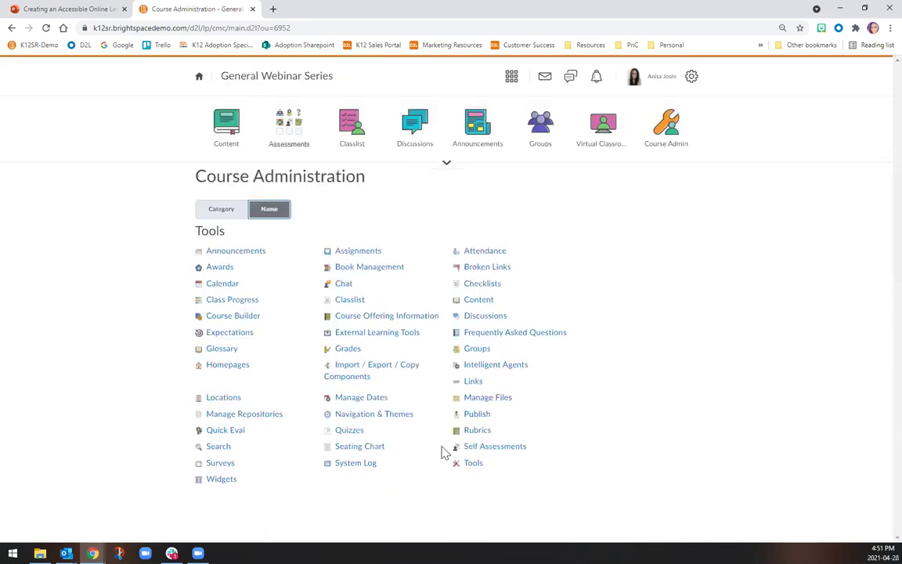
pyautogui.click(480, 365)
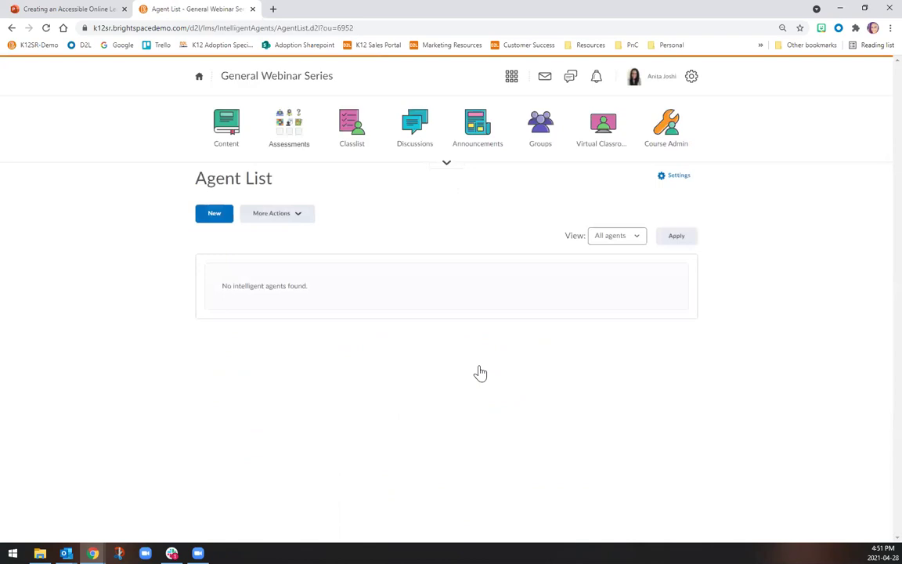
pyautogui.click(212, 220)
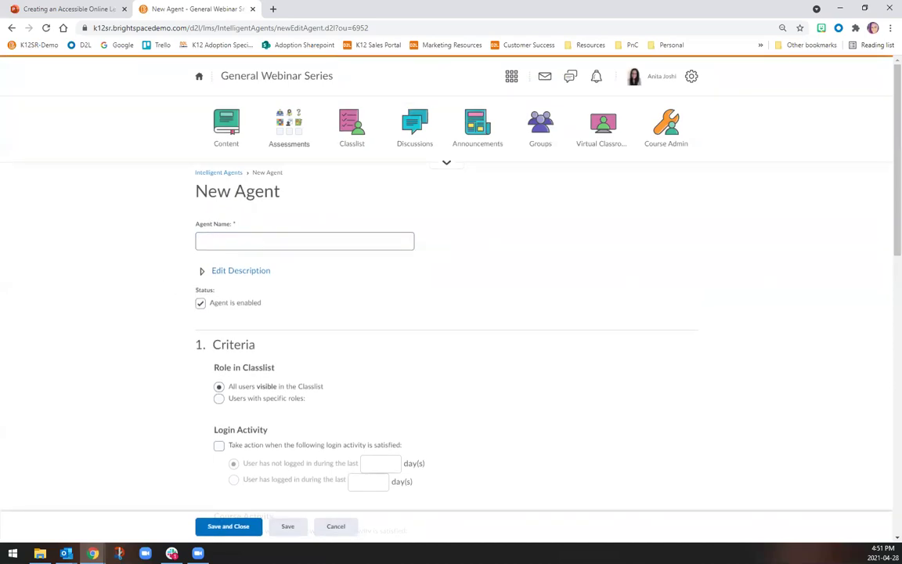
# Name the new agent "Login Information"
pyautogui.click(215, 241)
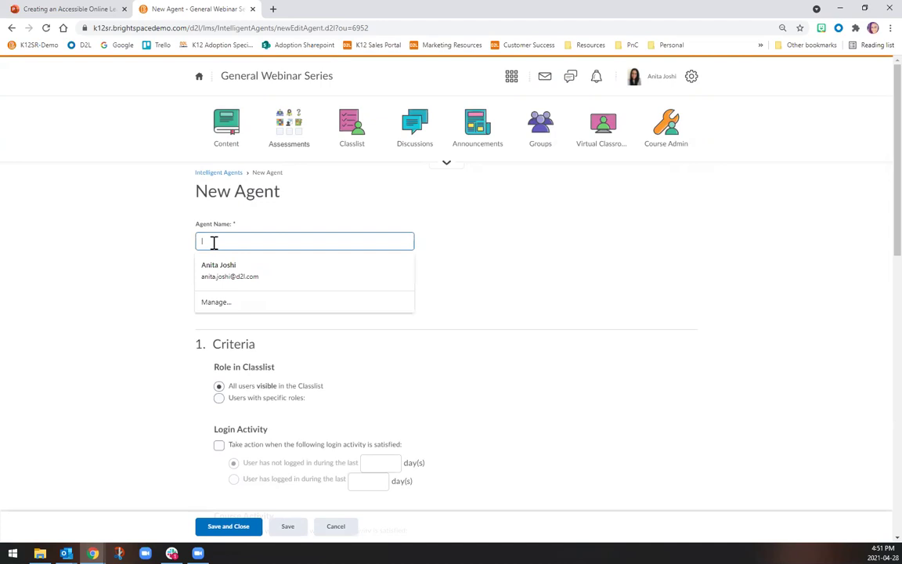
pyautogui.write('Login')
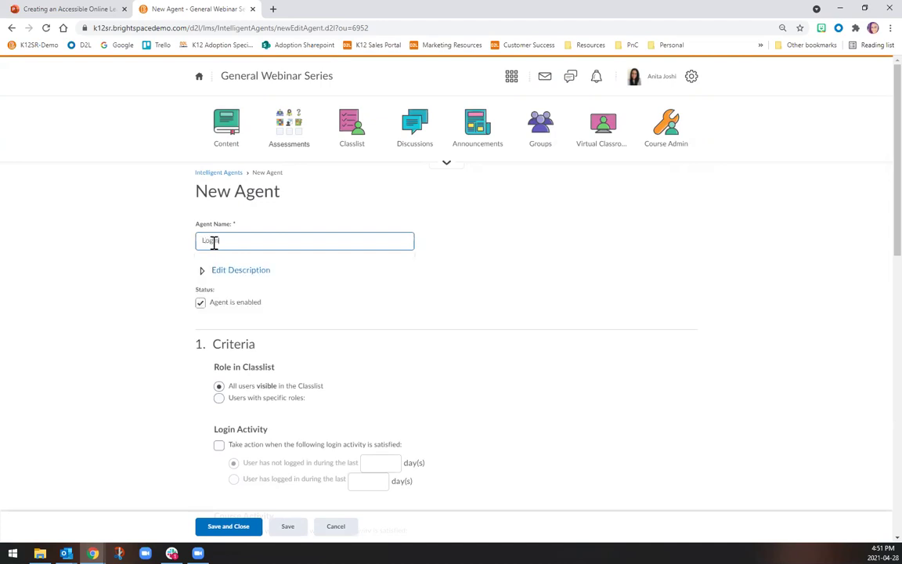
pyautogui.write(' Information')
pyautogui.click(158, 280)
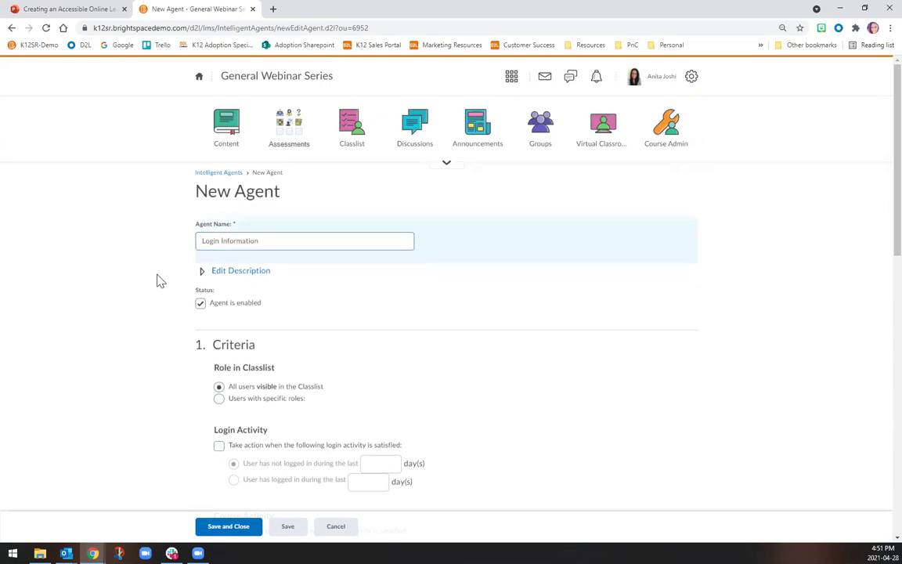
# Add the agent description "Checking for users that have not logged in within a specific number of days."
pyautogui.click(224, 272)
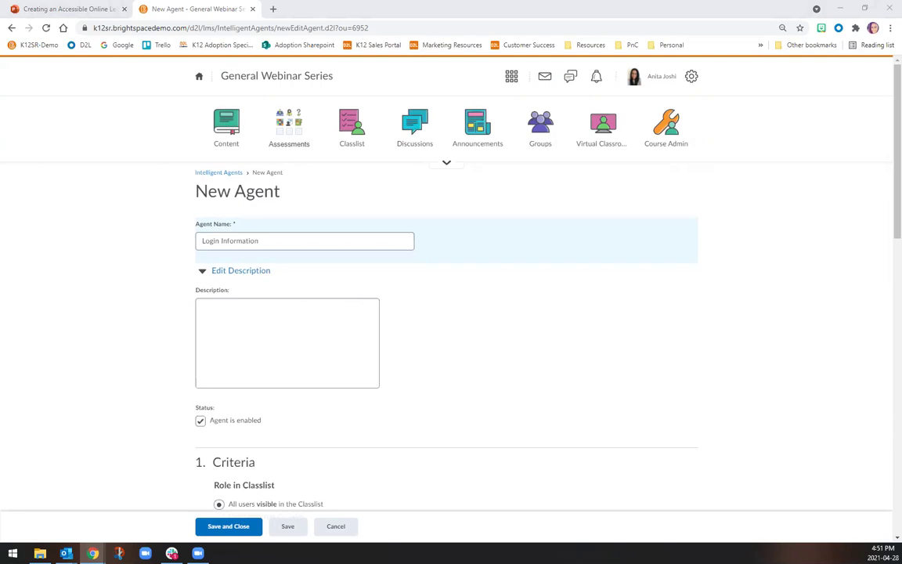
pyautogui.click(225, 327)
pyautogui.write('hecking for users that have not logged in within a specific number of days.')
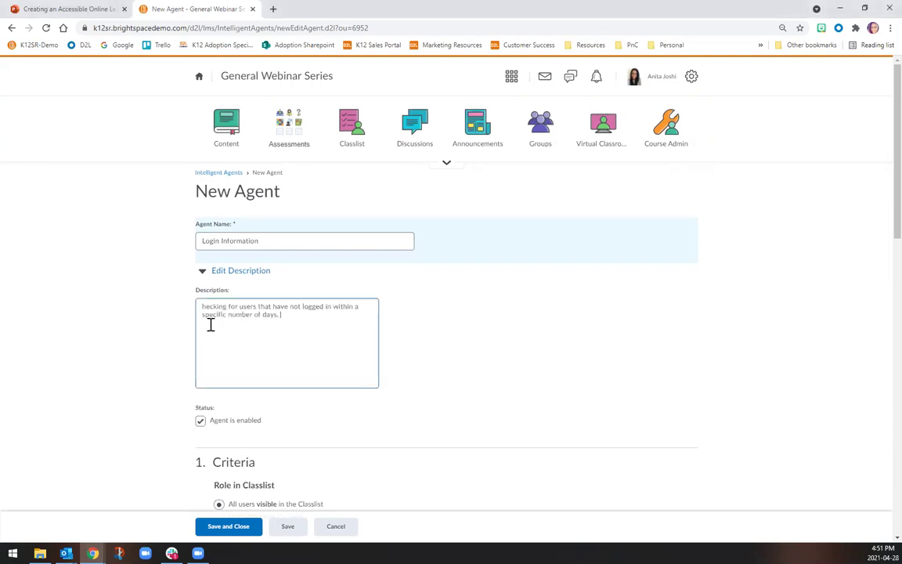
pyautogui.hotkey('ctrl', 'Home')
pyautogui.write('C')
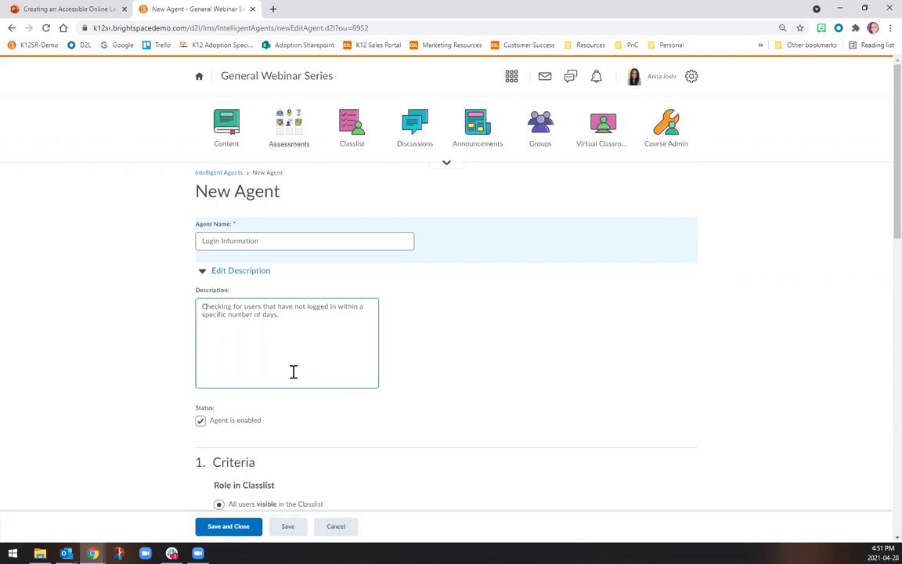
# Enable the login activity criterion for users who have not logged in during the last 5 days
pyautogui.scroll(-2, 292, 372)
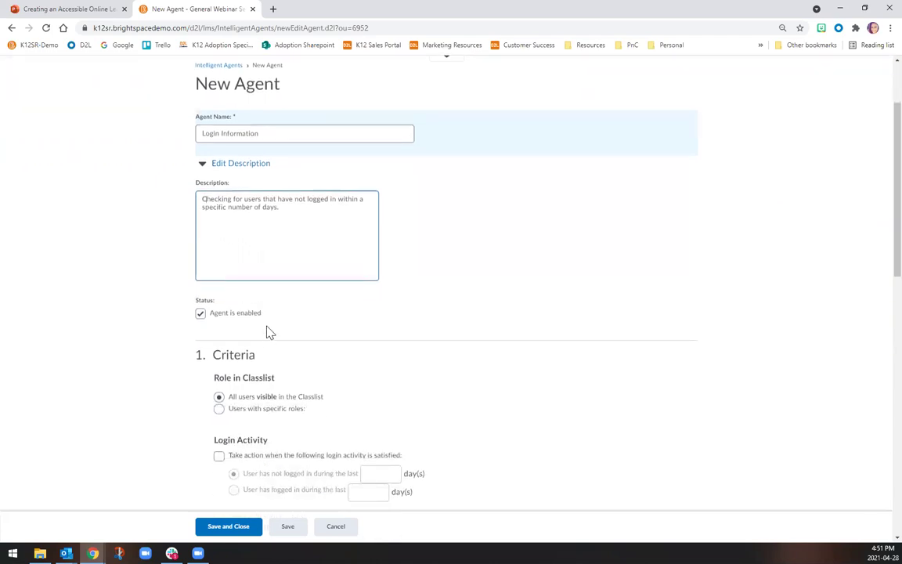
pyautogui.scroll(-1, 272, 345)
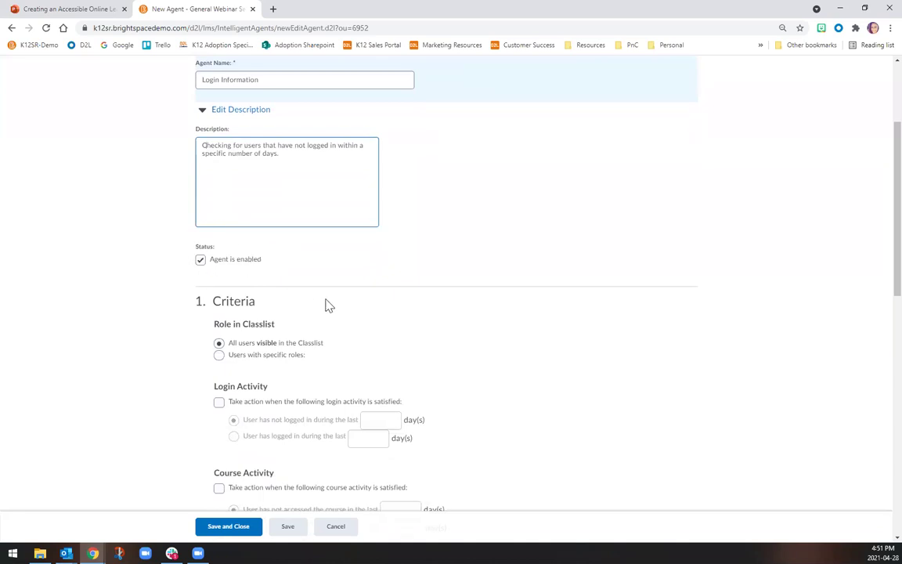
pyautogui.scroll(-2, 328, 305)
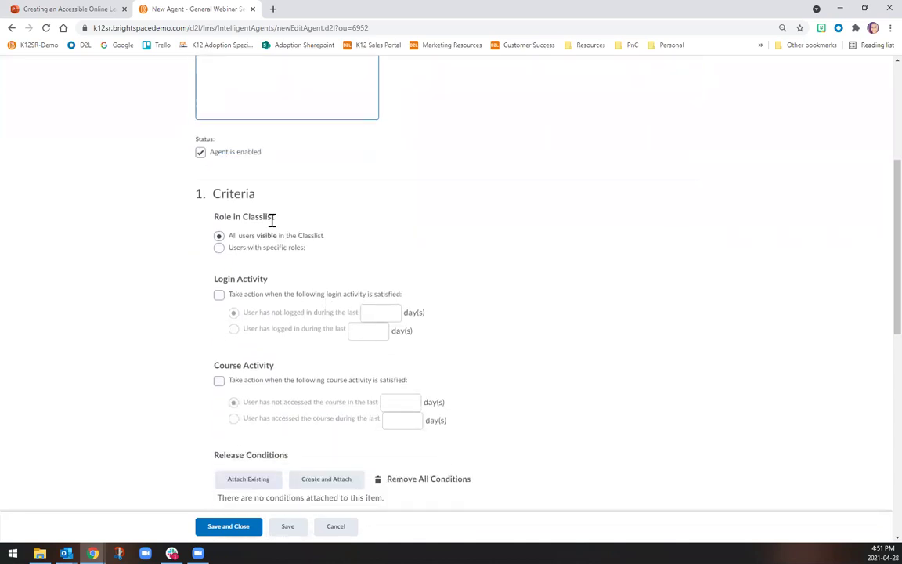
pyautogui.scroll(-1, 270, 219)
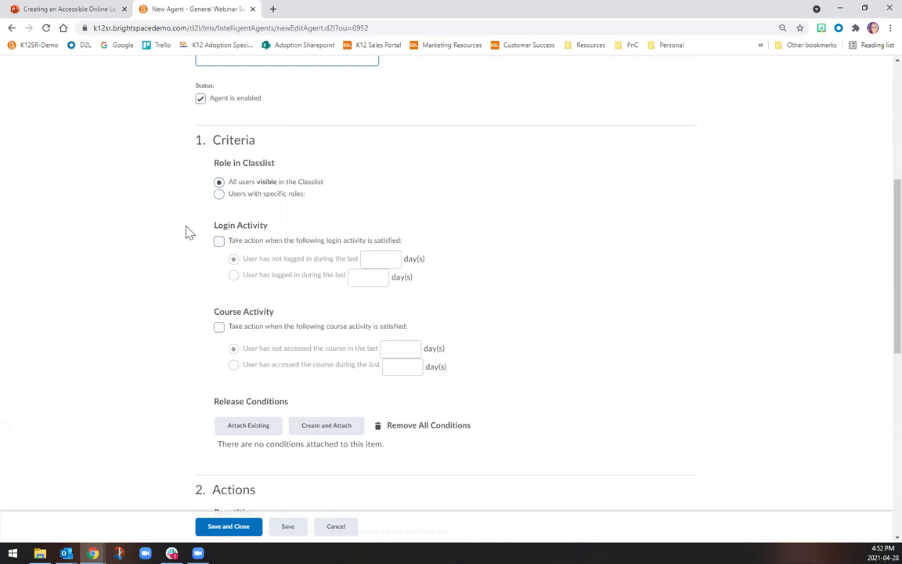
pyautogui.scroll(-1, 192, 233)
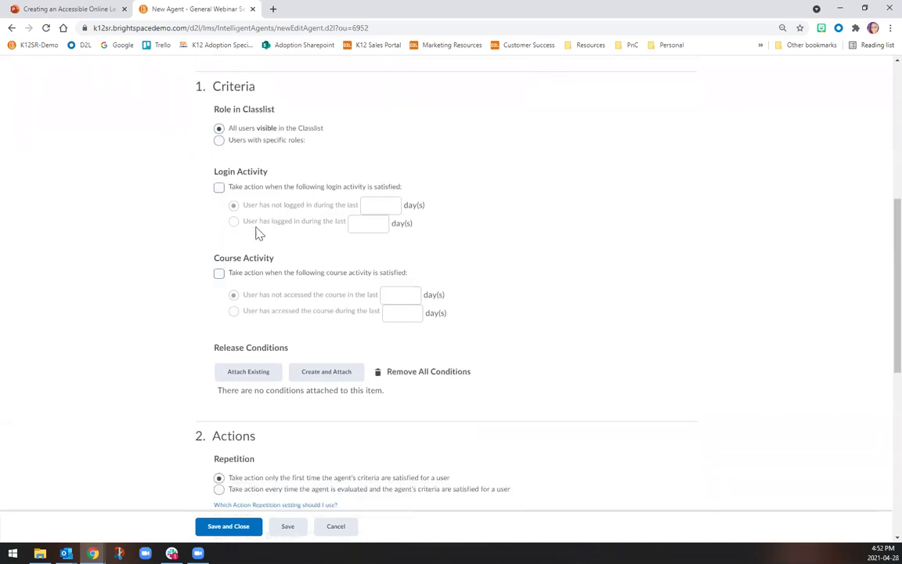
pyautogui.click(220, 189)
pyautogui.click(373, 204)
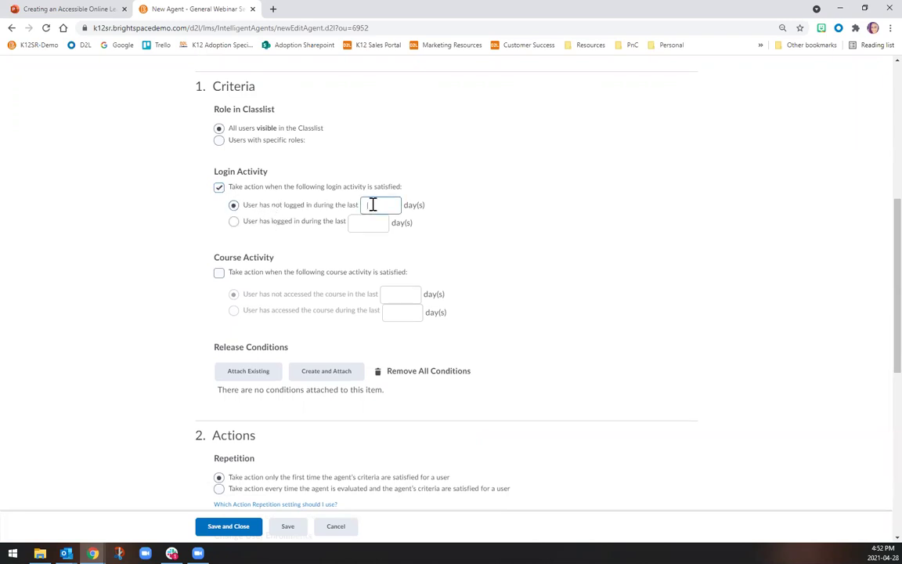
pyautogui.write('5')
# Have the agent send an email when the criteria are satisfied, addressed to {InitiatingUser}
pyautogui.scroll(-4, 175, 268)
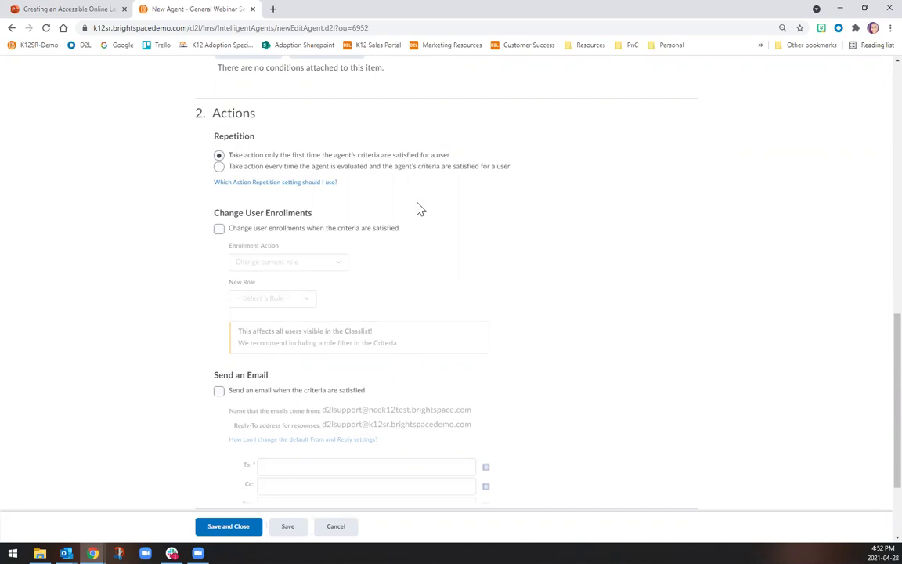
pyautogui.click(219, 391)
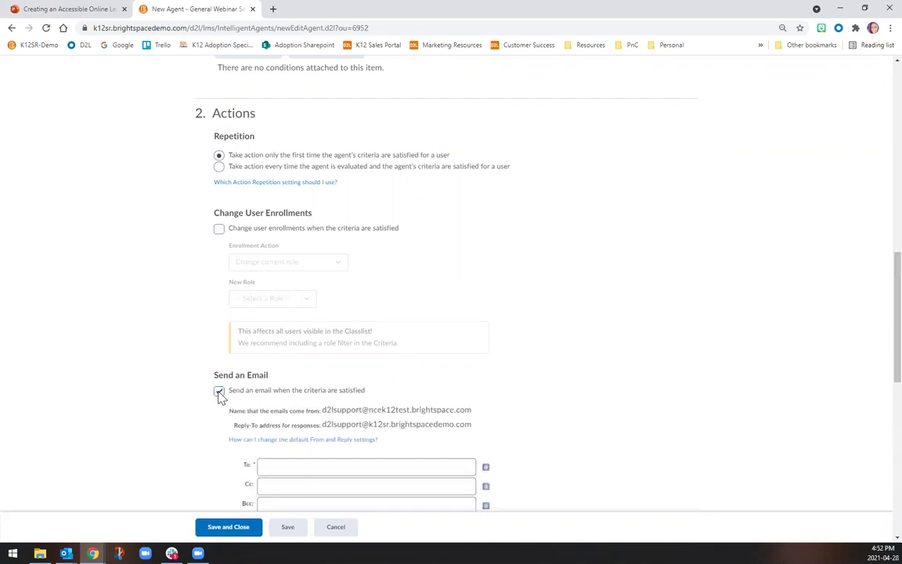
pyautogui.scroll(-2, 194, 390)
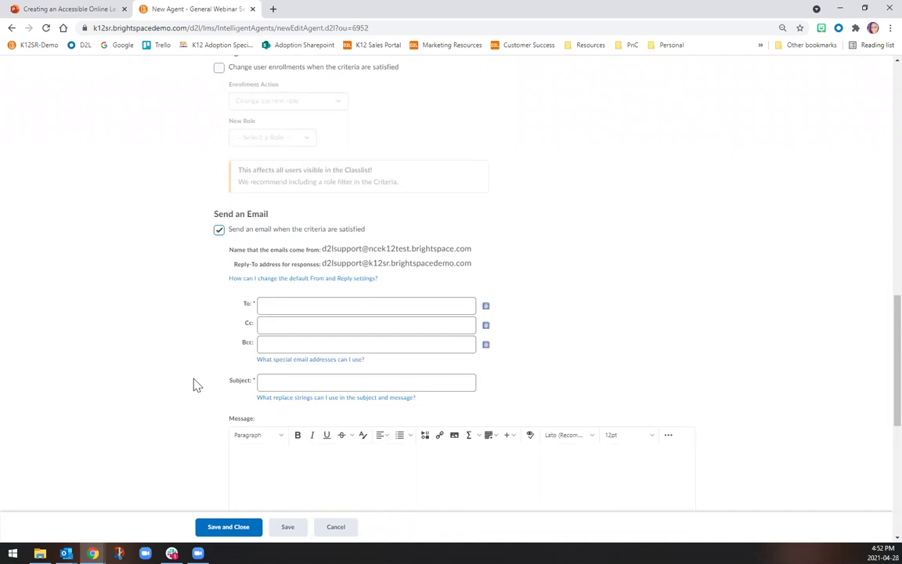
pyautogui.click(263, 307)
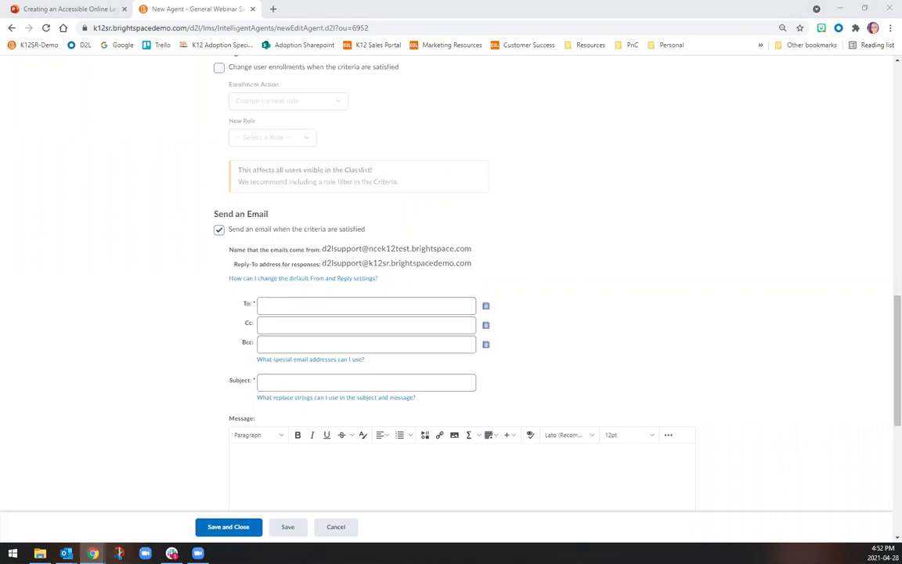
pyautogui.click(266, 305)
pyautogui.write('{InitiatingUser}')
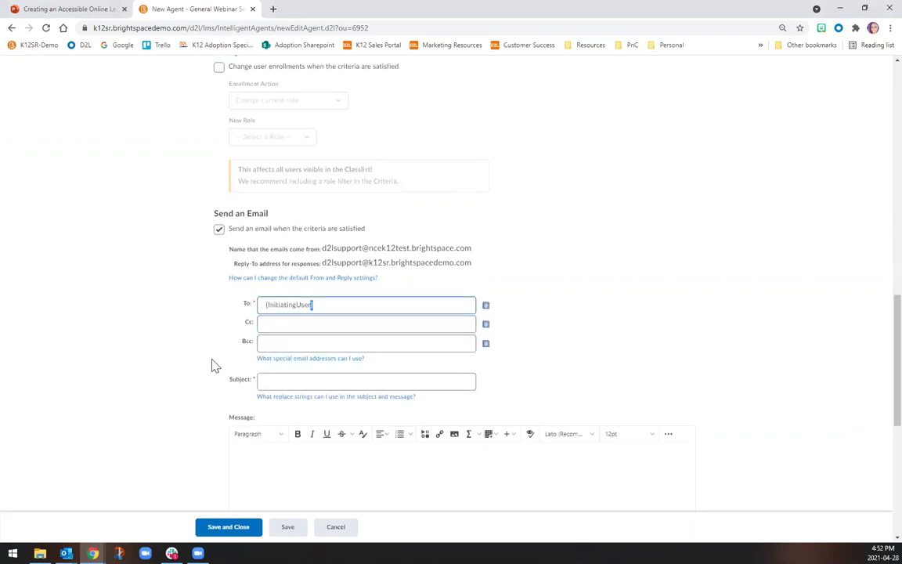
# Set the email subject to "Upcoming activities and assessment"
pyautogui.scroll(-2, 214, 364)
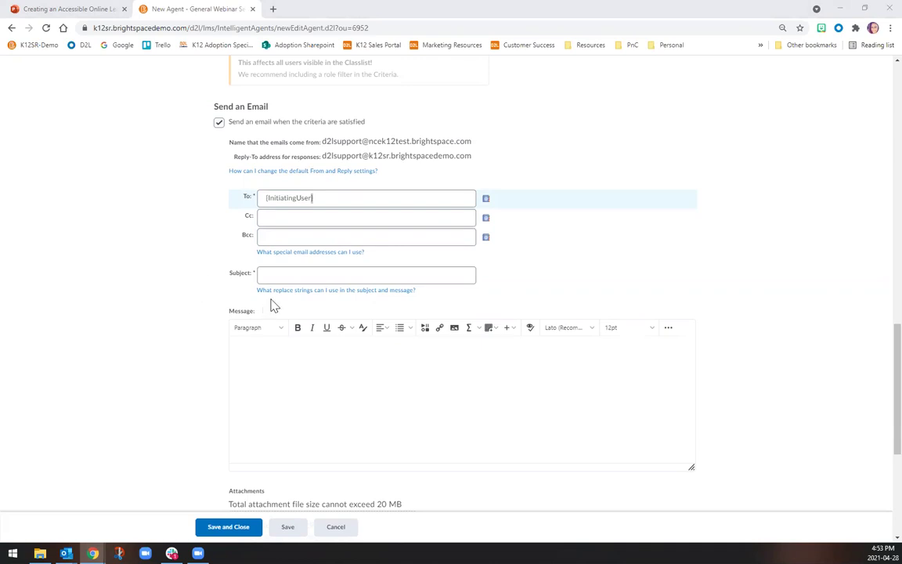
pyautogui.click(281, 274)
pyautogui.write('Upcoming activities and assessment')
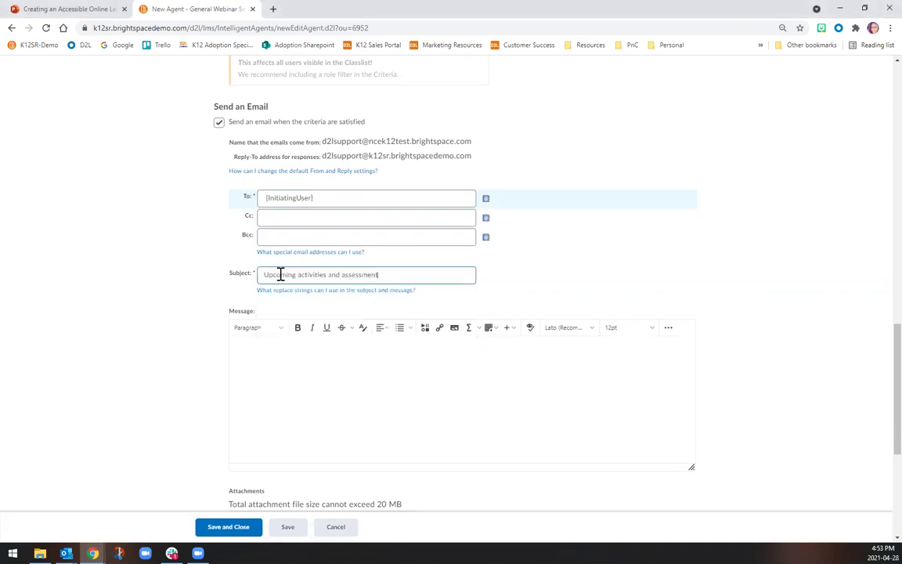
# Write the message to {InitiatingUserFirstName}, noting the long time since login and asking for a review of course content and assessment deadlines, signed with the teacher's name
pyautogui.click(270, 407)
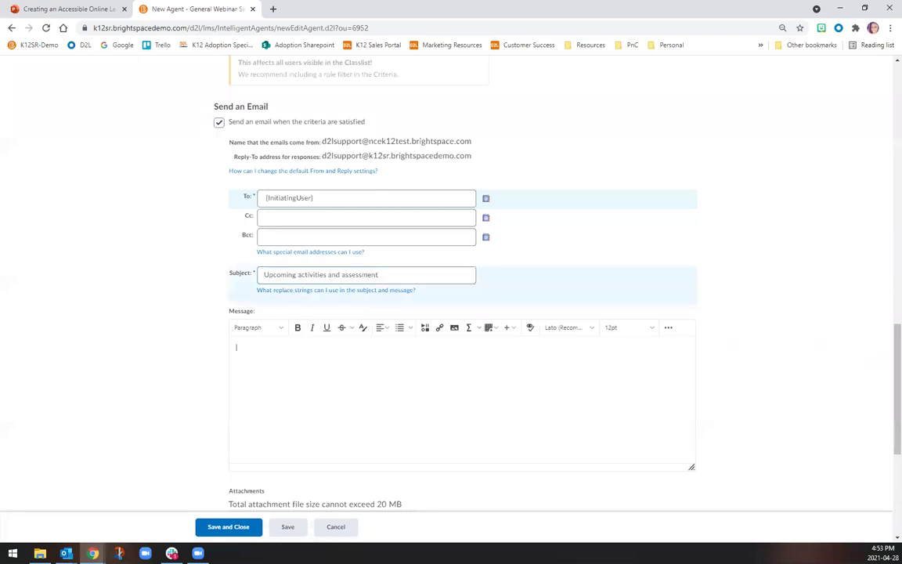
pyautogui.hotkey('alt', 'Tab')
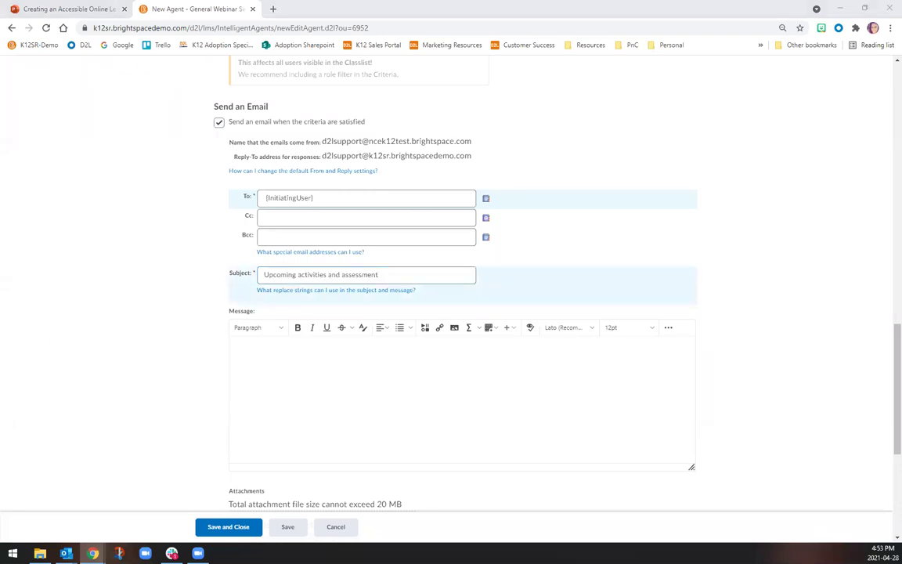
pyautogui.click(246, 349)
pyautogui.write("Dear {InitiatingUserFirstName}, It's been a while since you logged into the course.  Please take some time to ensure you are up-to-date on the latest course content as well as review assessment deadlines. Best Regards, Mrs. Joshi")
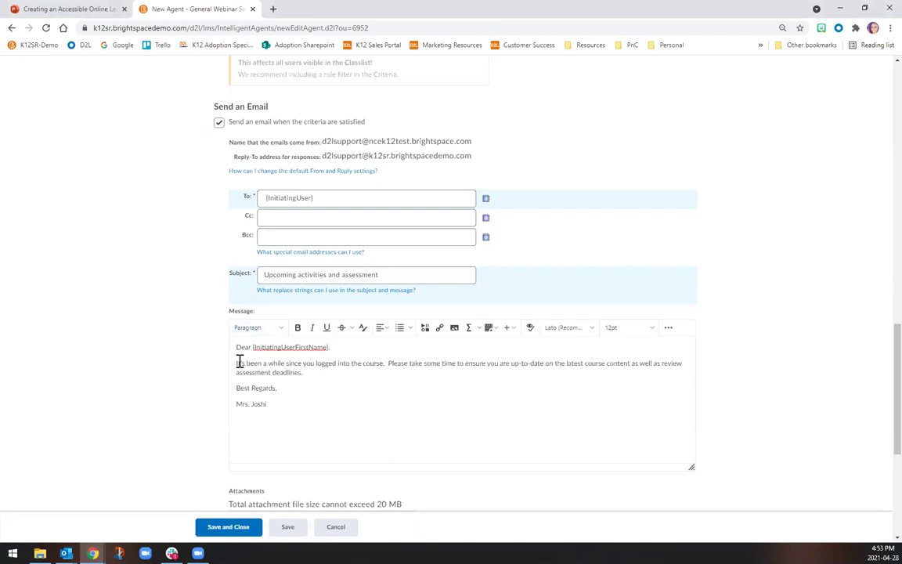
# Turn on scheduling for the agent and set it to repeat daily, every 1 day
pyautogui.scroll(-5, 262, 366)
pyautogui.scroll(-1, 263, 366)
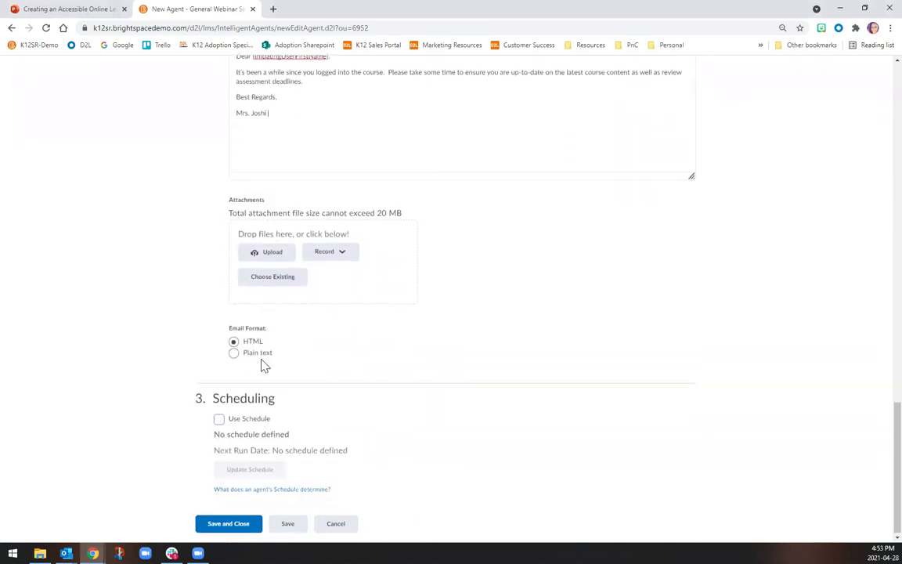
pyautogui.click(220, 419)
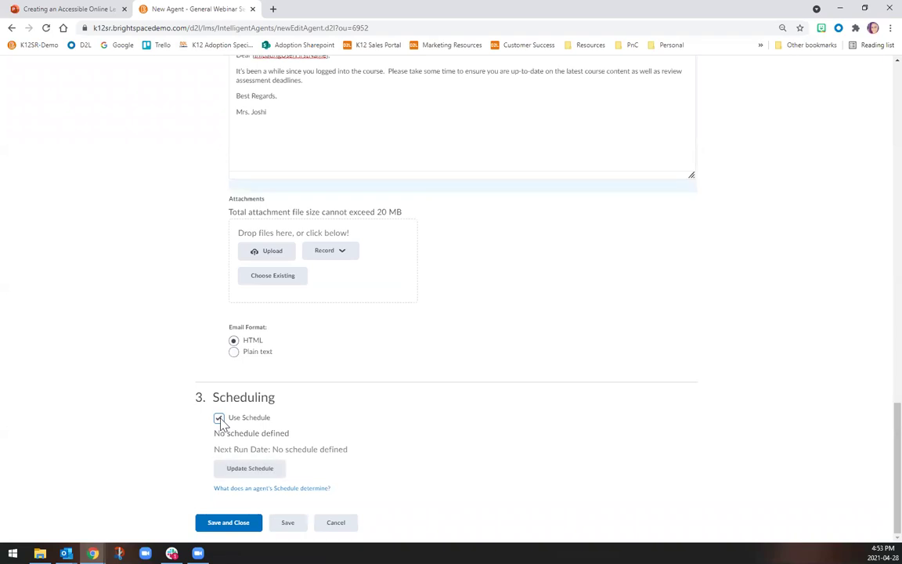
pyautogui.click(259, 472)
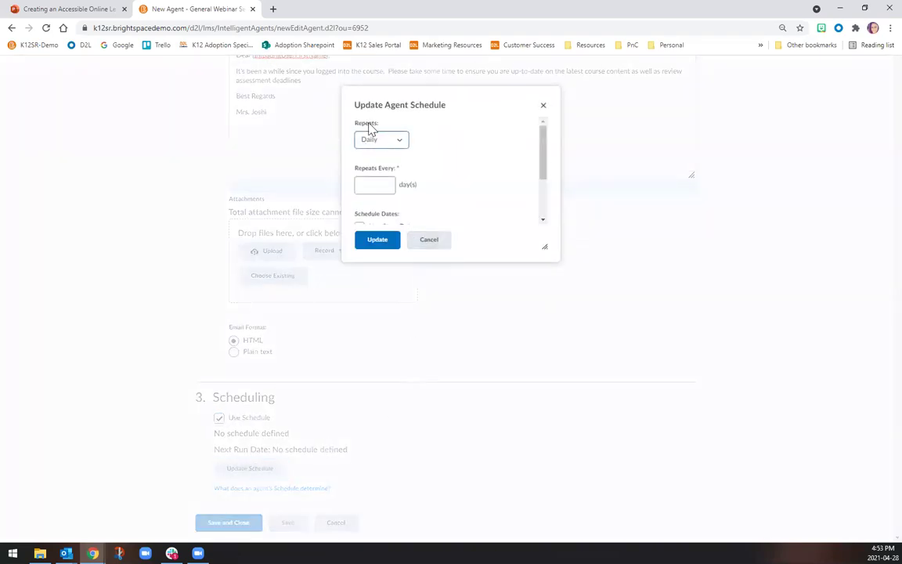
pyautogui.click(377, 191)
pyautogui.write('1')
# Give the schedule a start date of 4/28/2021 and an end date of 6/25/2021, and apply it
pyautogui.scroll(-2, 423, 163)
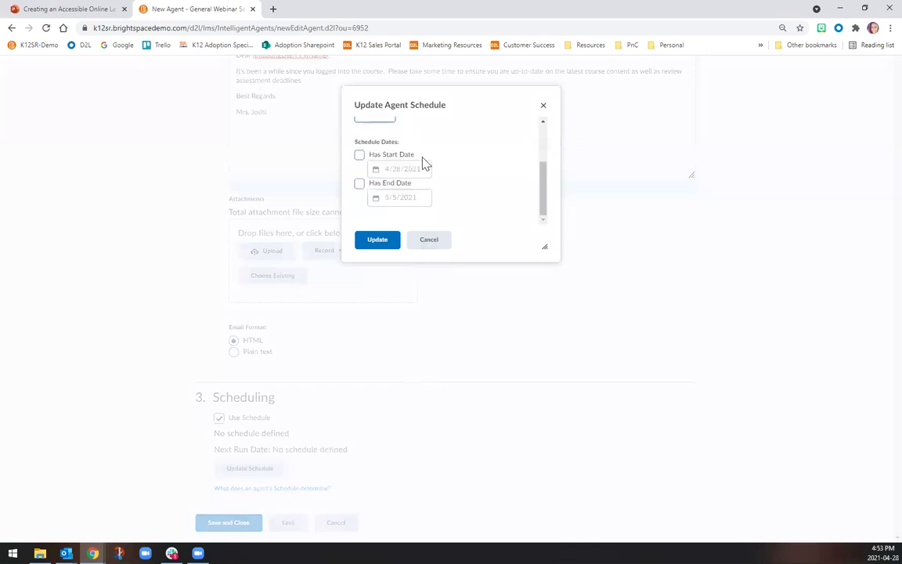
pyautogui.click(360, 155)
pyautogui.click(360, 185)
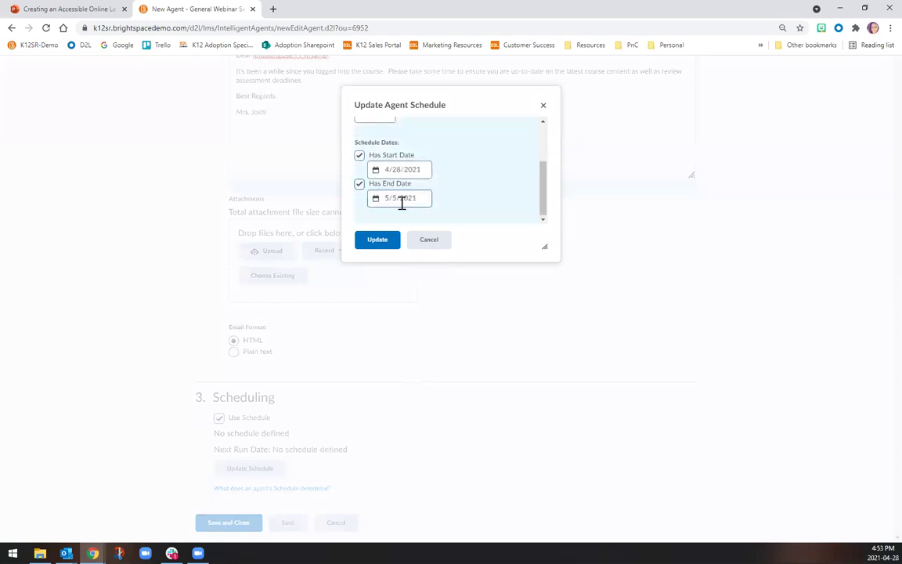
pyautogui.click(401, 198)
pyautogui.click(492, 179)
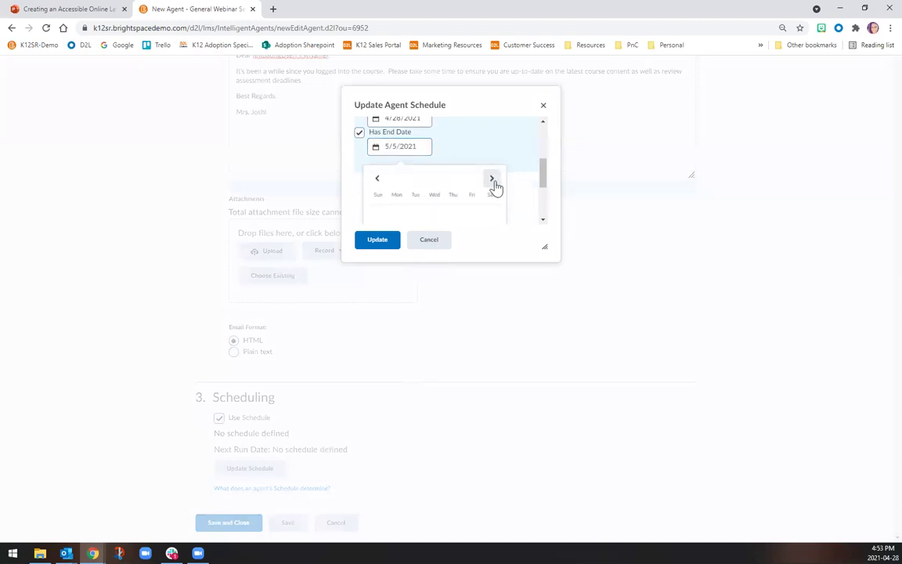
pyautogui.scroll(-2, 486, 184)
pyautogui.click(471, 168)
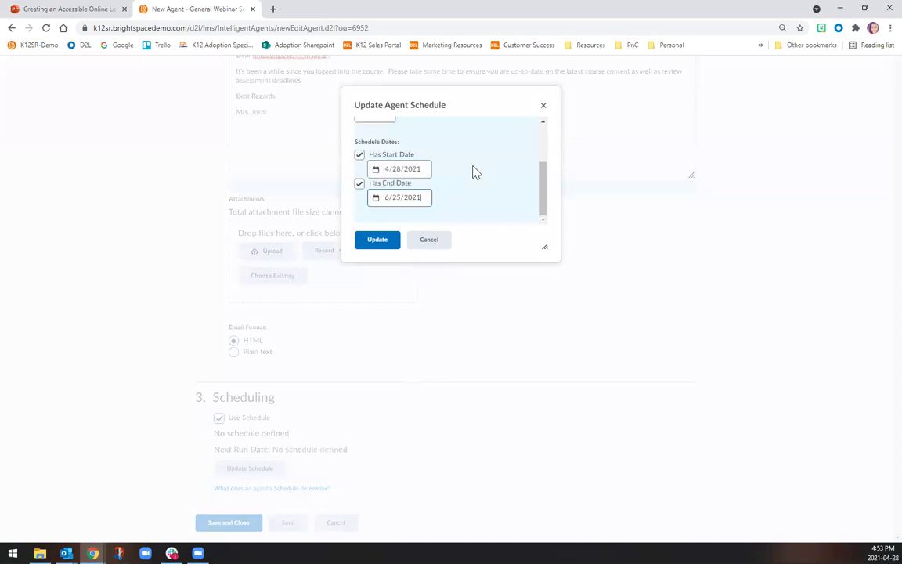
pyautogui.scroll(1, 470, 204)
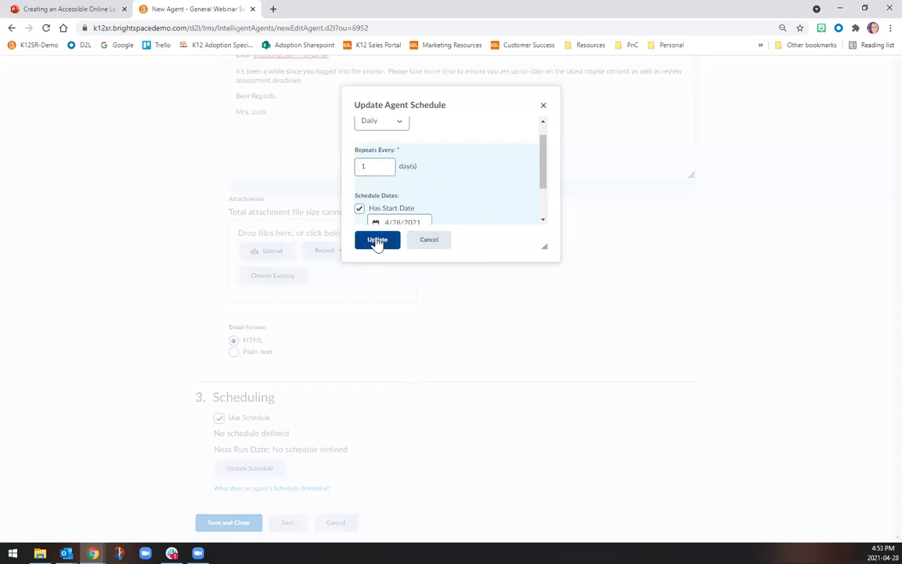
pyautogui.click(379, 242)
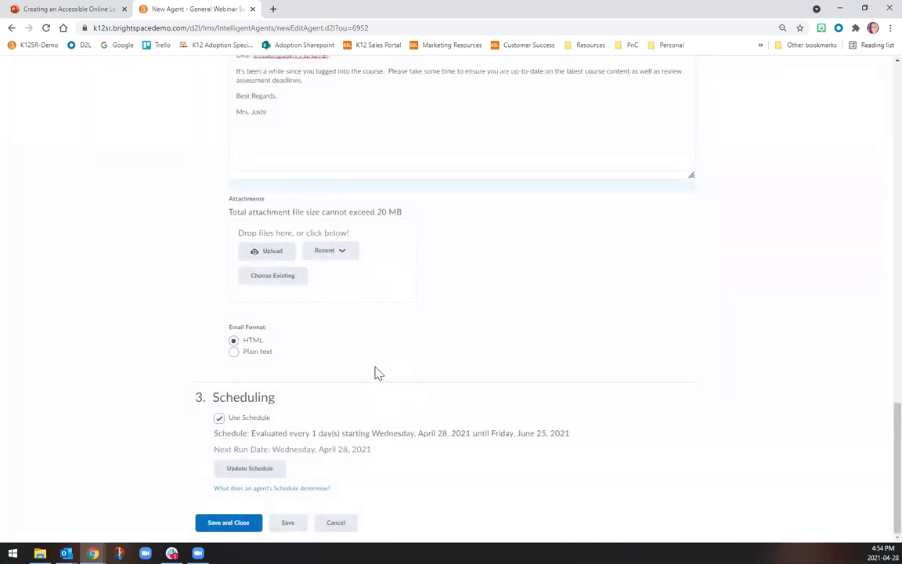
# Review the agent's email and schedule settings, and save and close the agent
pyautogui.scroll(3, 318, 414)
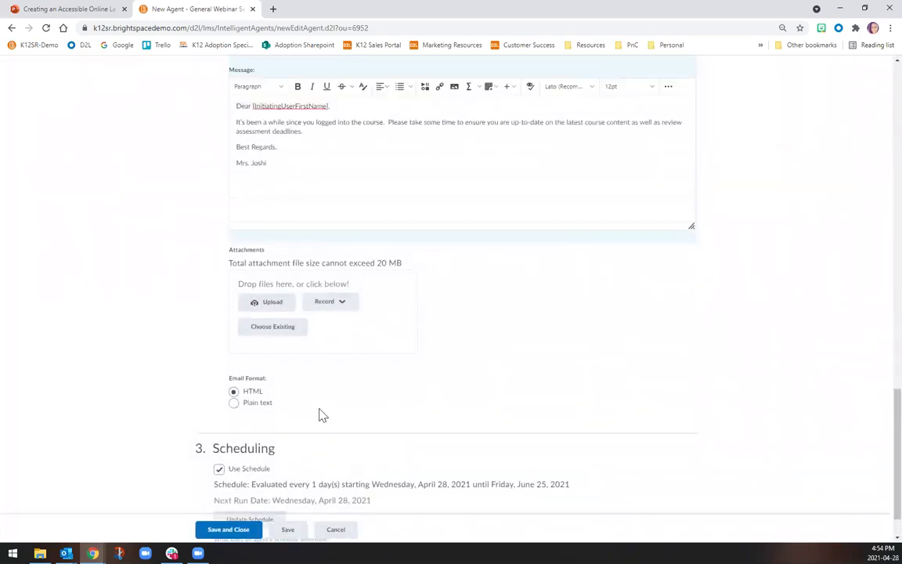
pyautogui.scroll(2, 318, 415)
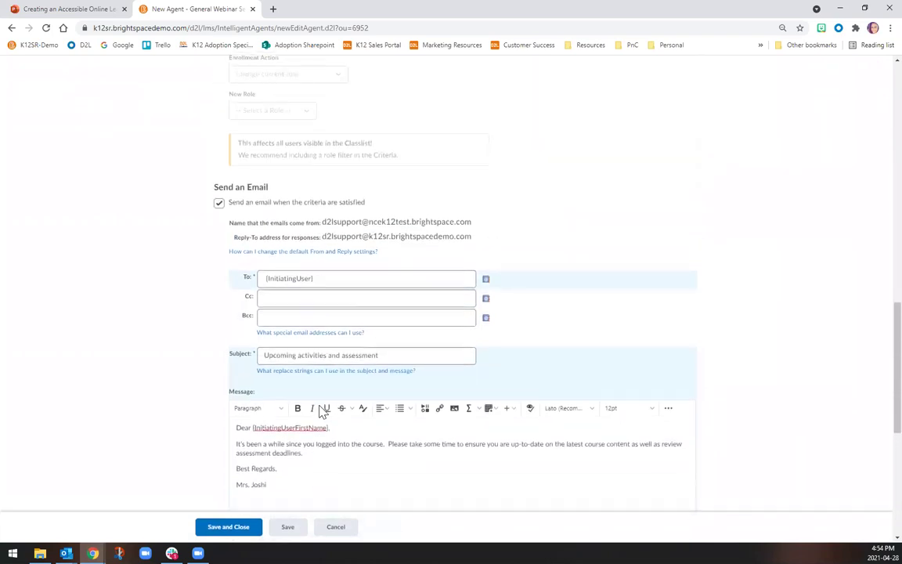
pyautogui.scroll(-5, 318, 413)
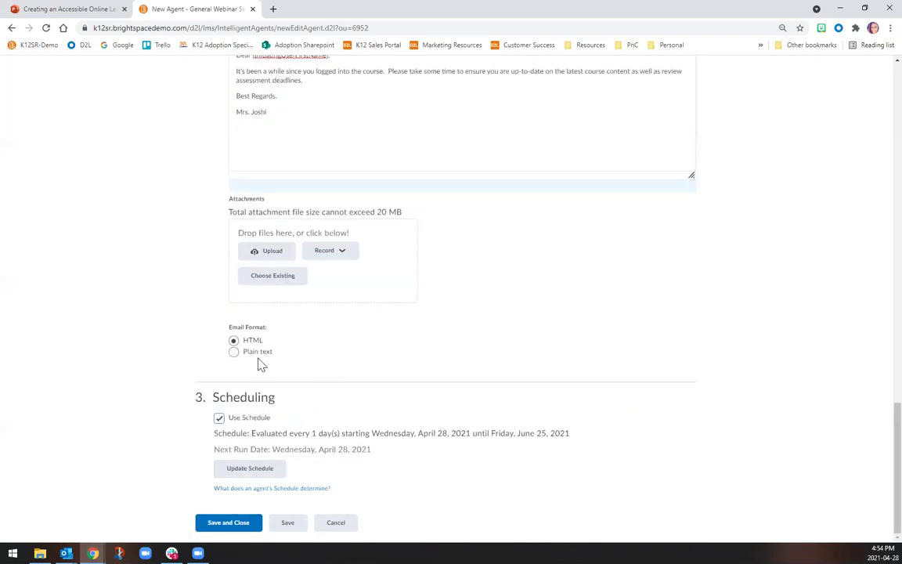
pyautogui.click(226, 523)
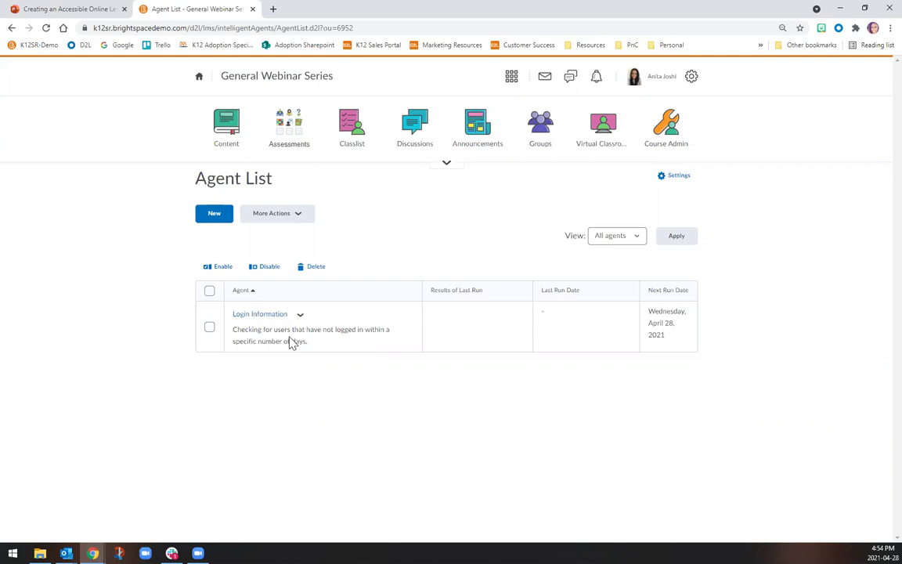
# Switch to the PowerPoint presentation and start the slide show from the Learning Objectives slide
pyautogui.click(78, 10)
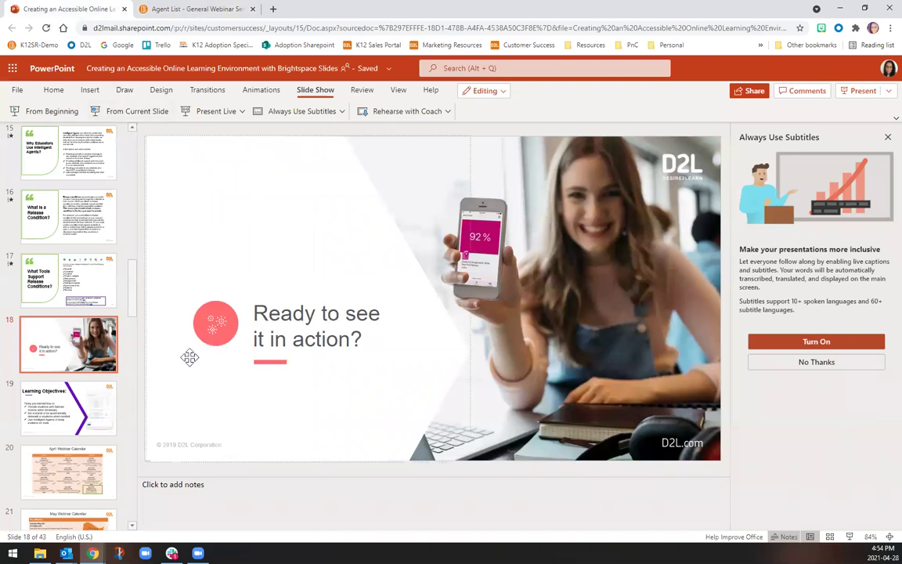
pyautogui.click(78, 384)
pyautogui.click(850, 537)
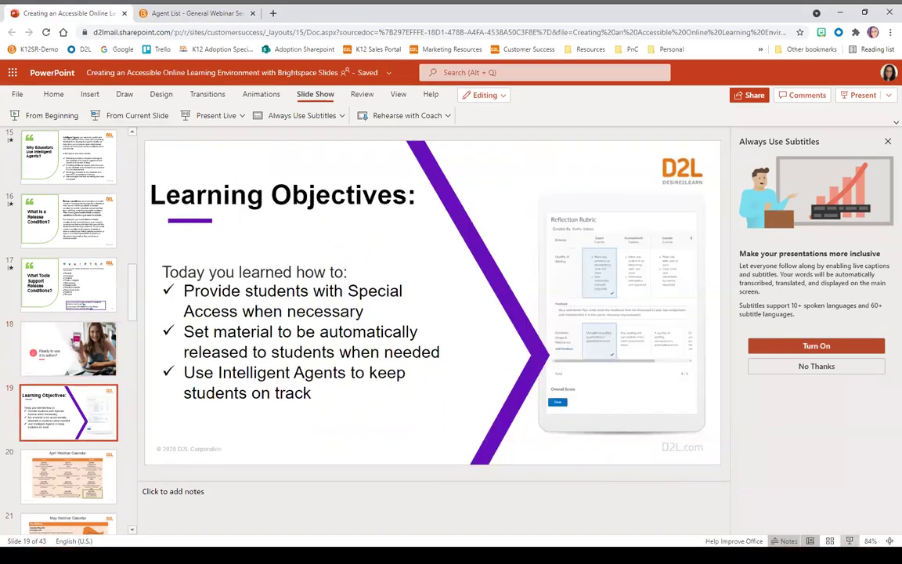